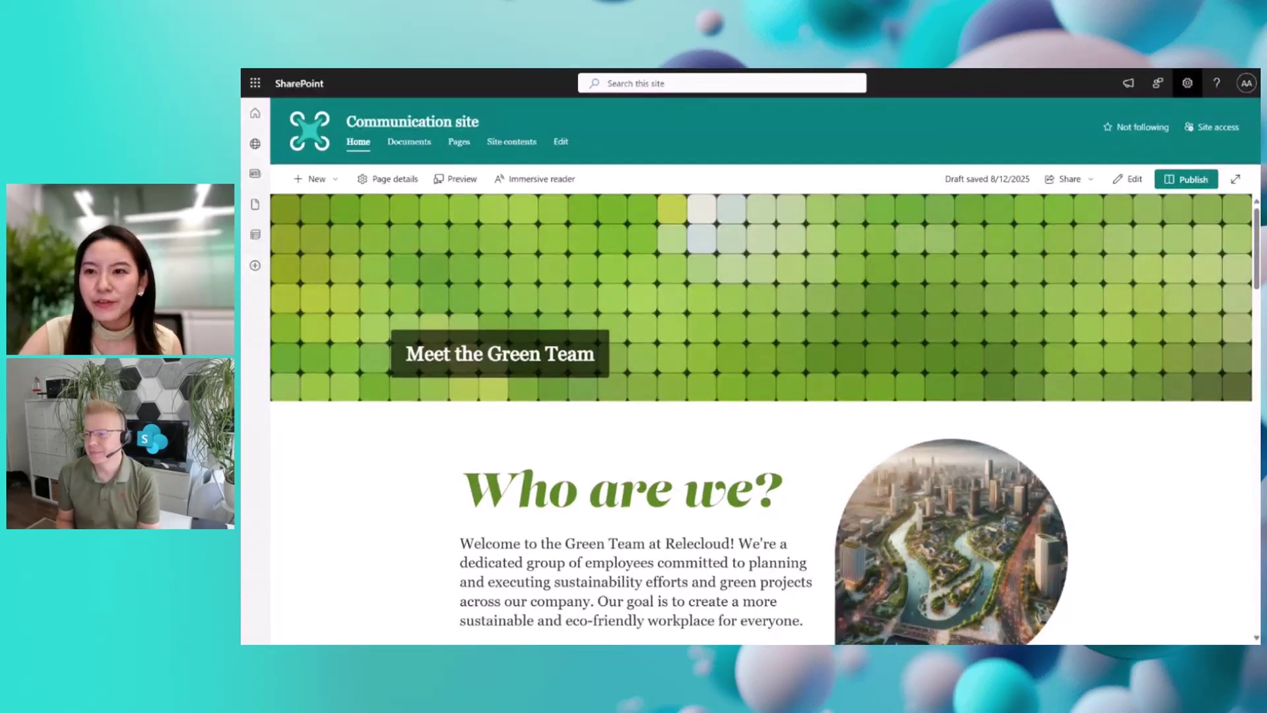
# Bring up the Header layout options, try Extended, then keep the Standard layout
pyautogui.click(1187, 83)
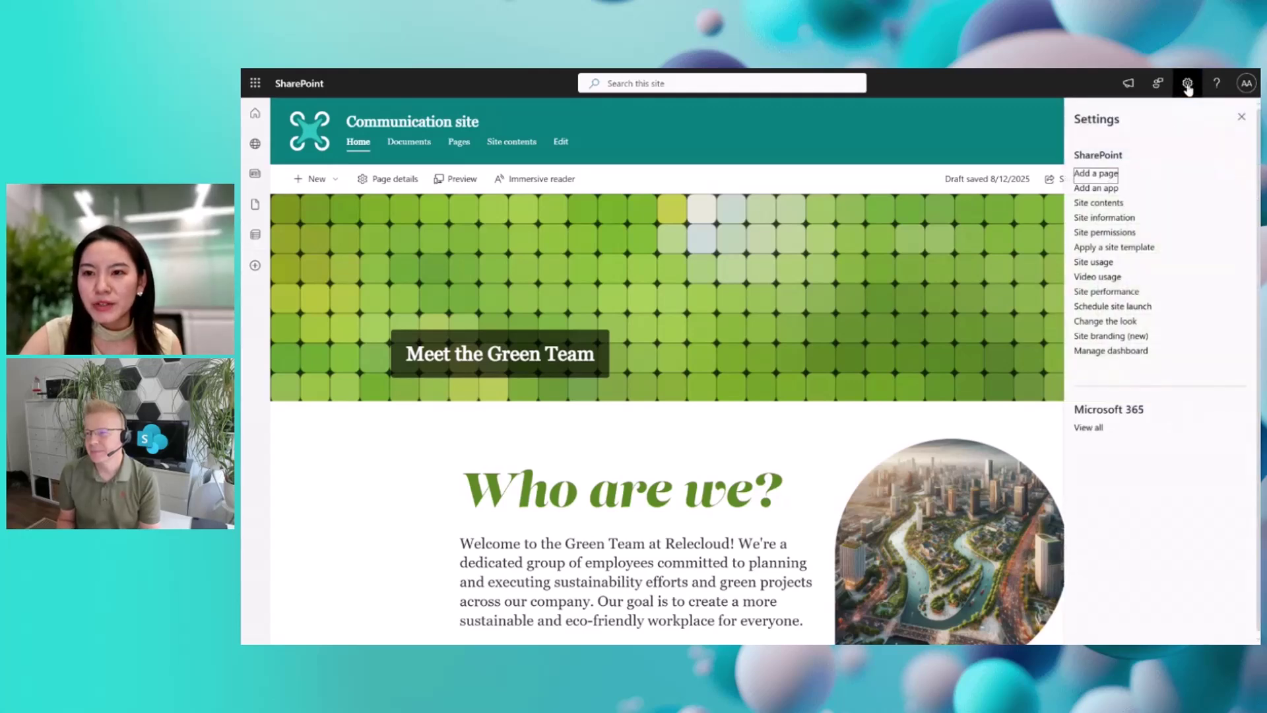
pyautogui.click(1107, 322)
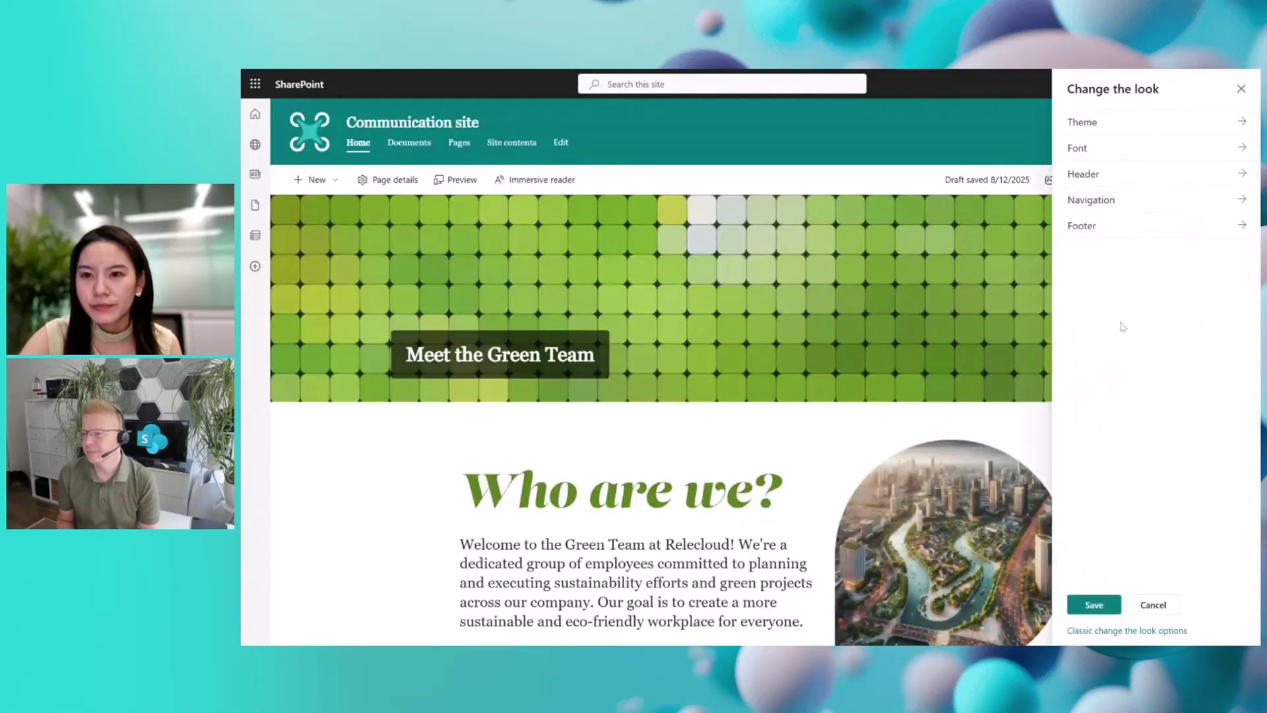
pyautogui.click(1112, 183)
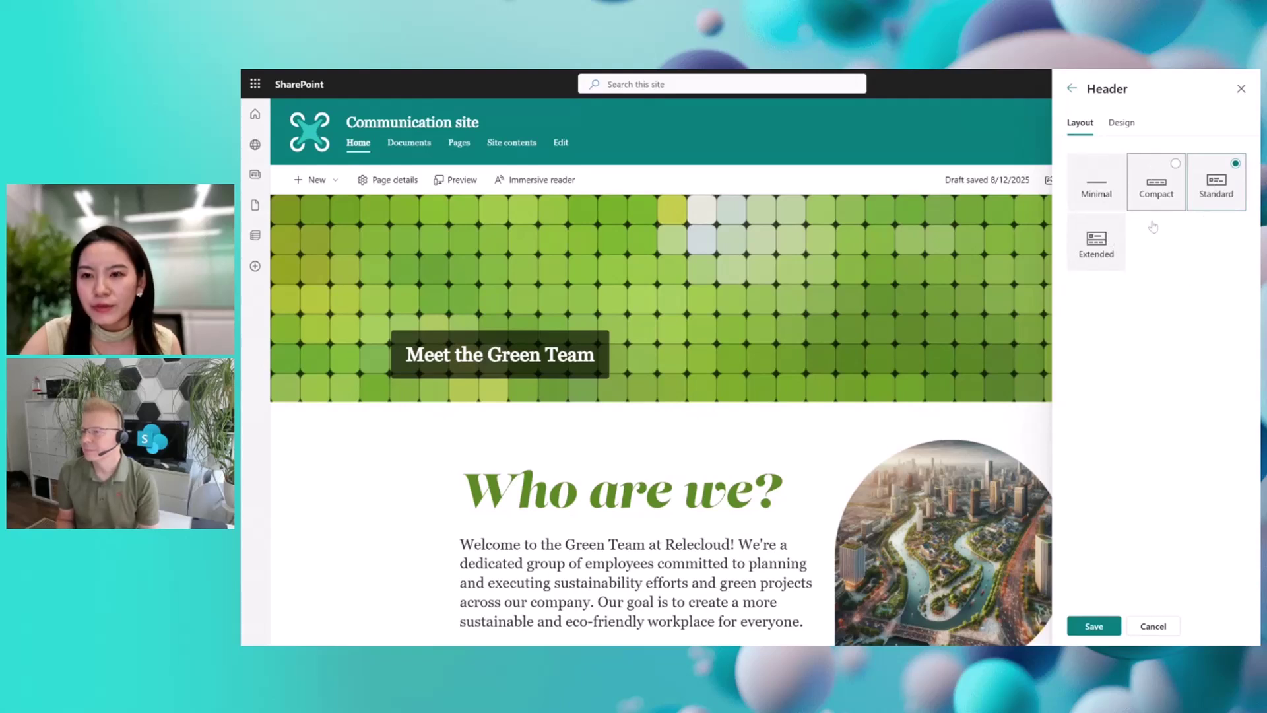
pyautogui.click(1115, 228)
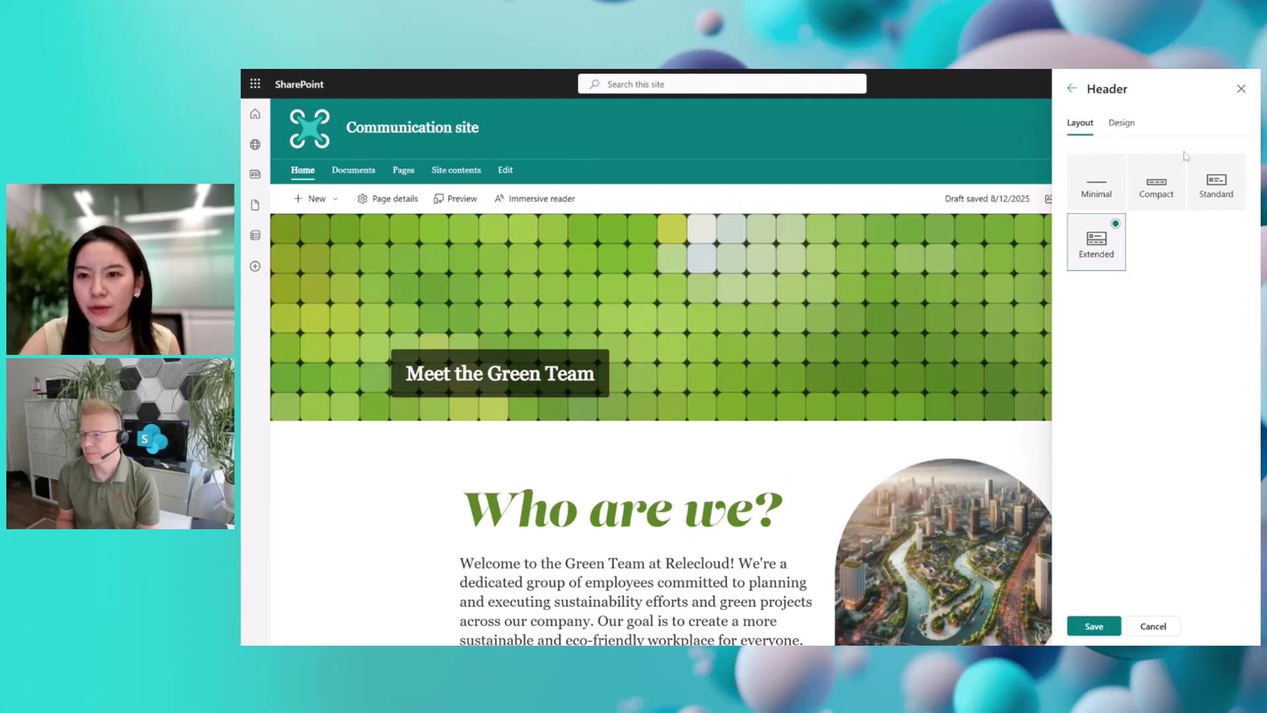
pyautogui.click(1227, 192)
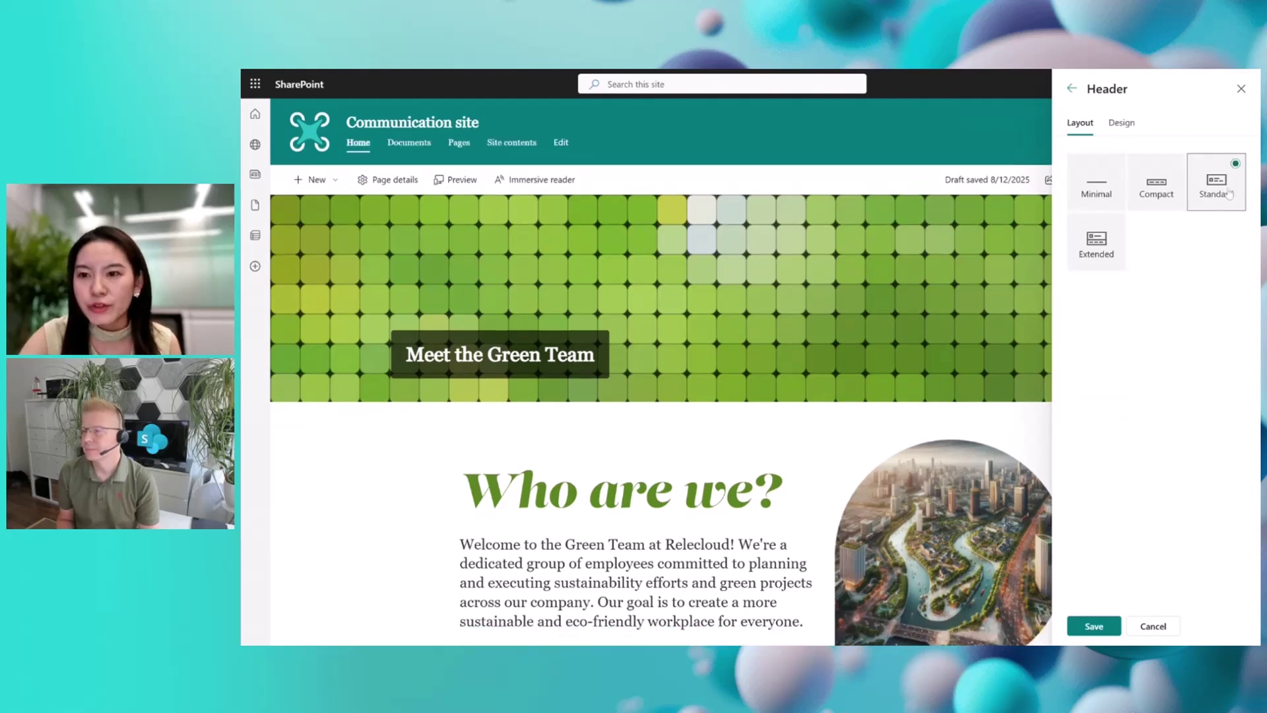
# Try teal and dark blue header backgrounds, keeping the teal theme colour
pyautogui.click(1121, 124)
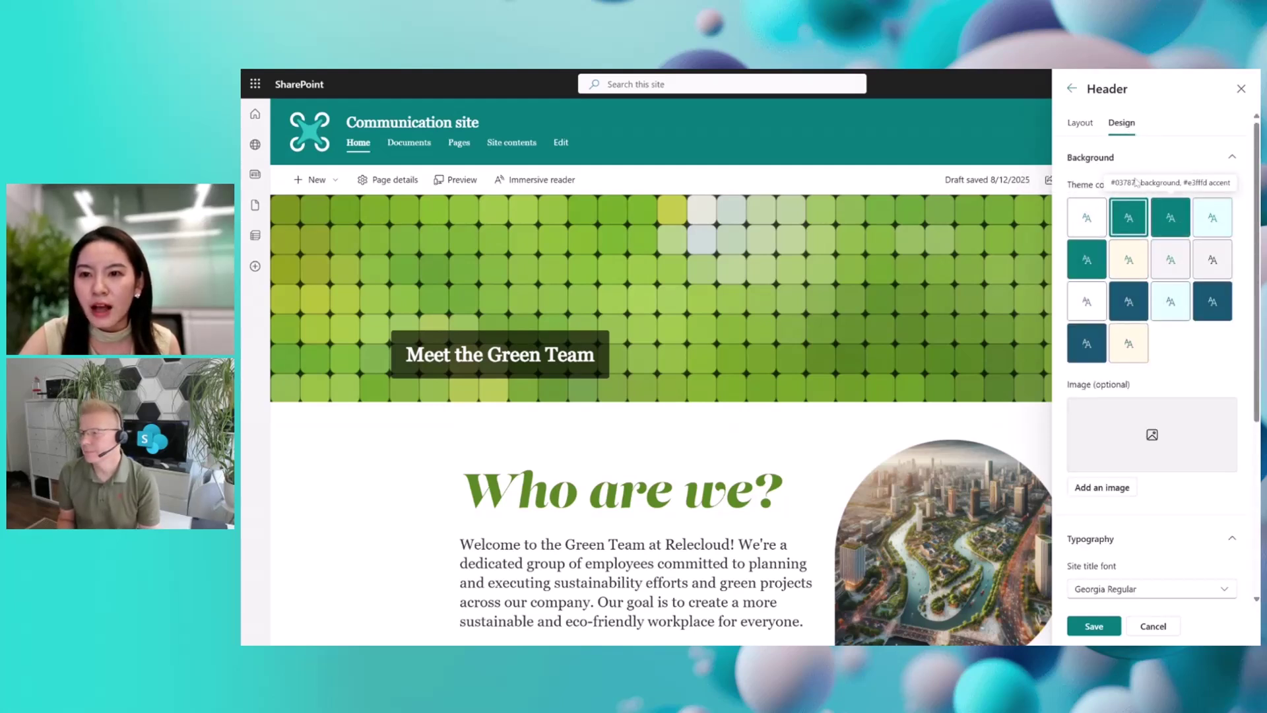
pyautogui.click(1168, 221)
pyautogui.click(1127, 308)
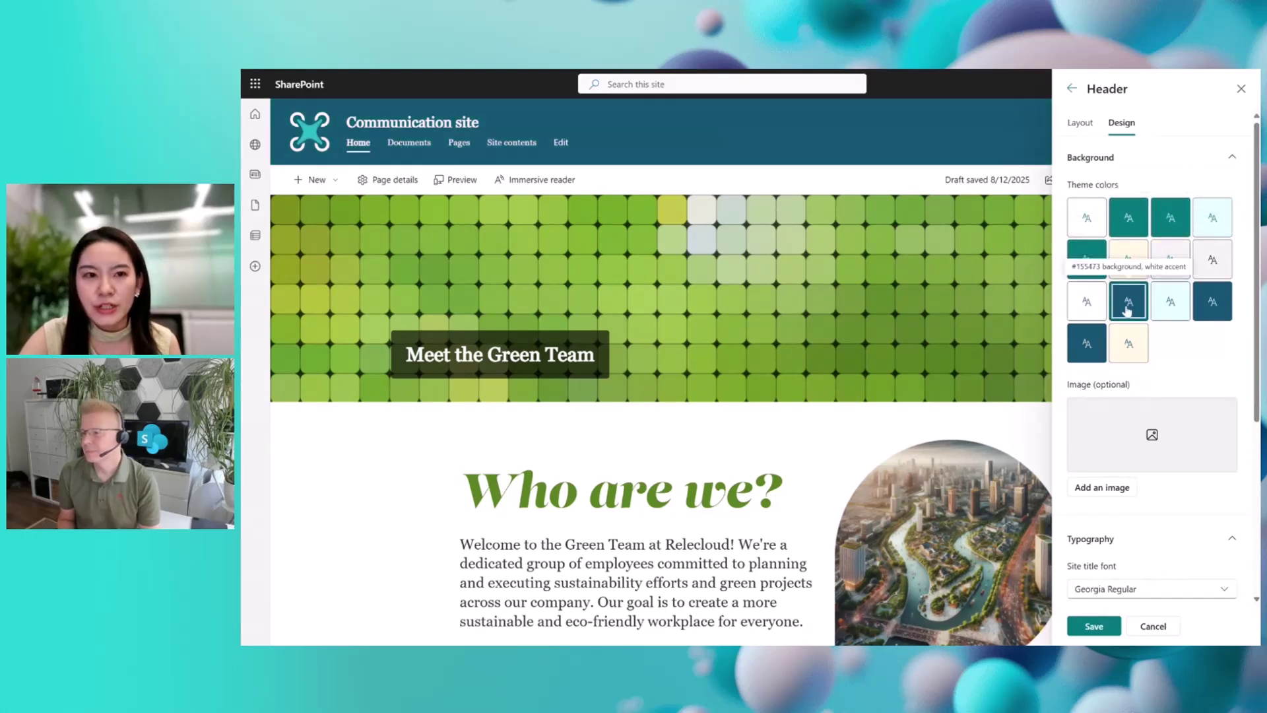
pyautogui.click(1129, 217)
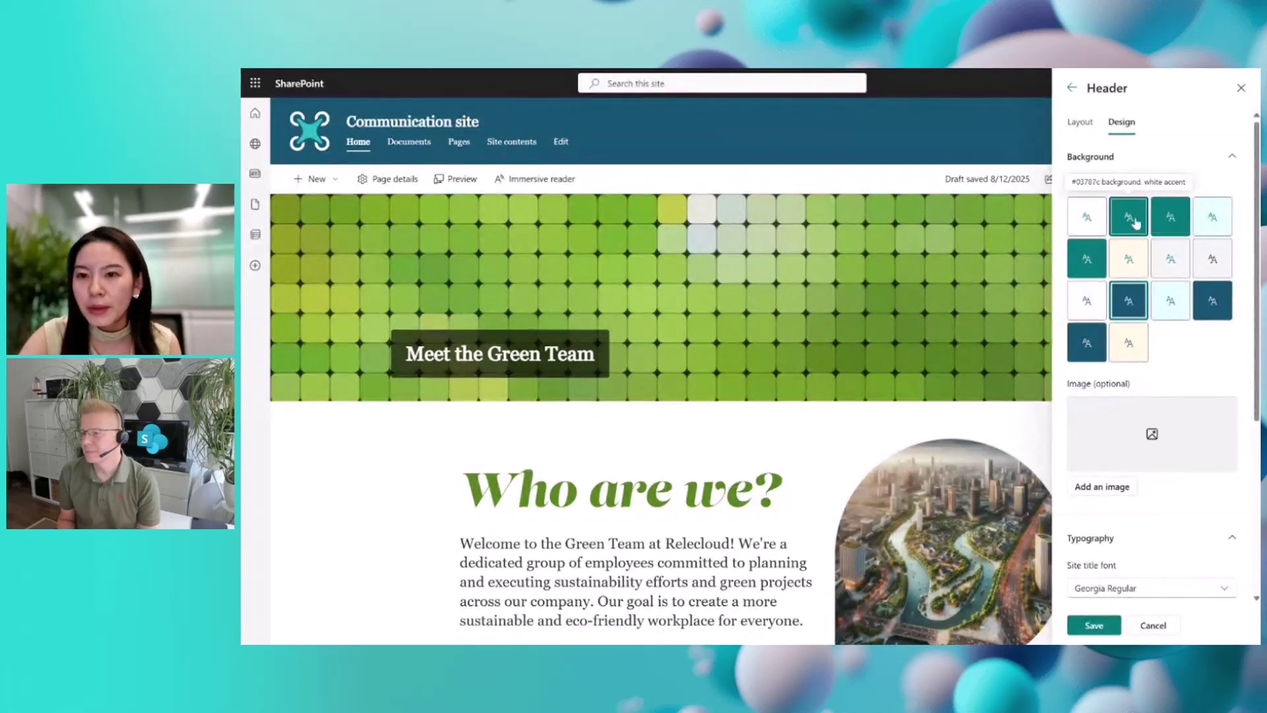
# Set the aerial forest-road photo as the header background image
pyautogui.scroll(-4, 1157, 348)
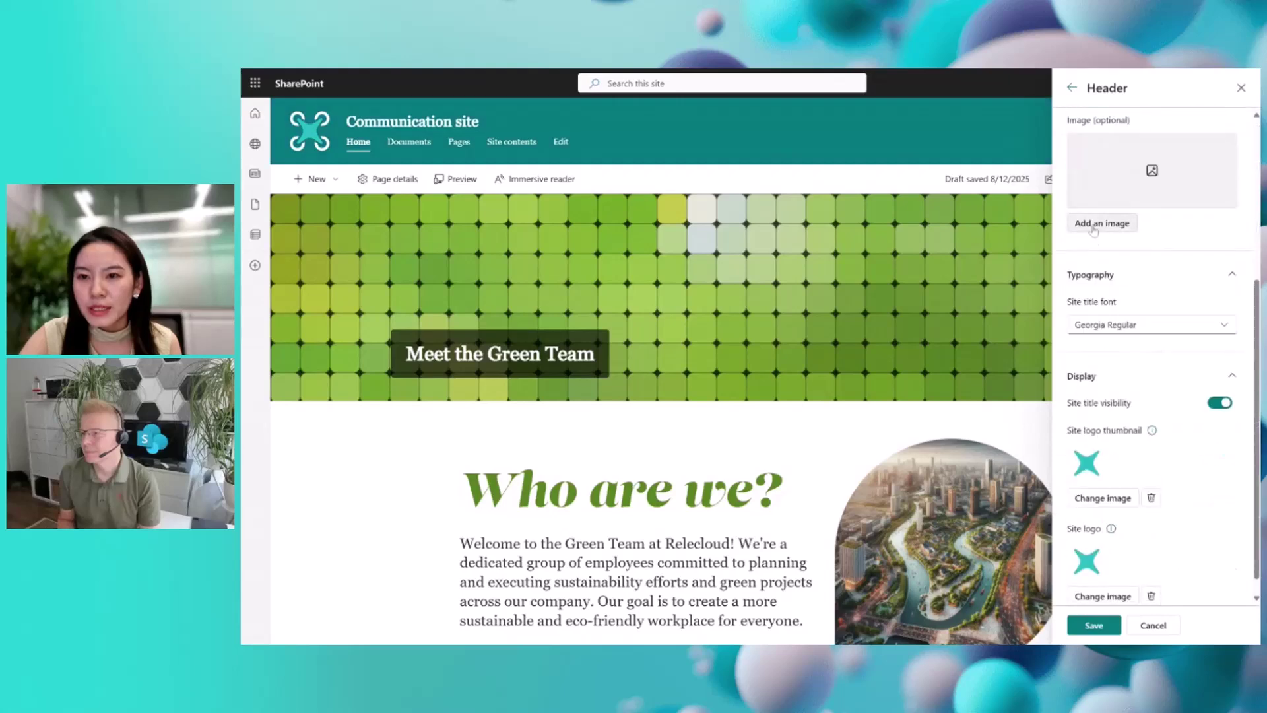
pyautogui.click(1093, 224)
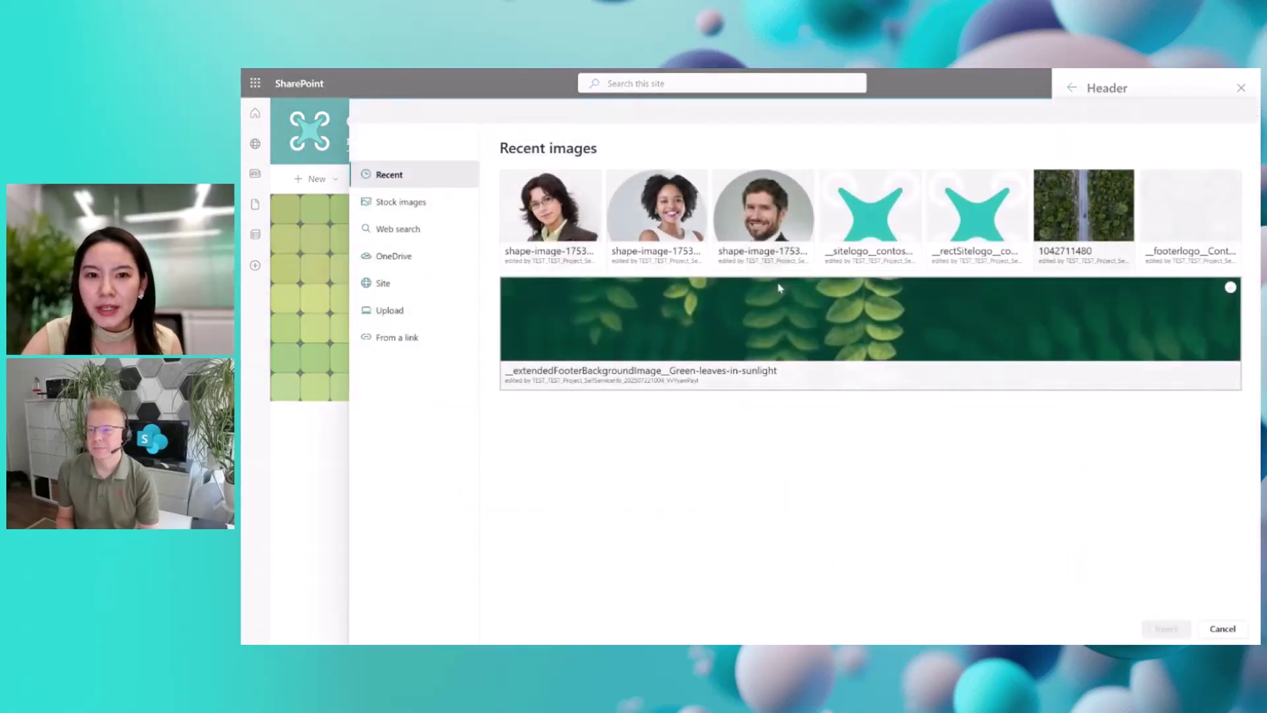
pyautogui.click(1107, 229)
pyautogui.click(1166, 629)
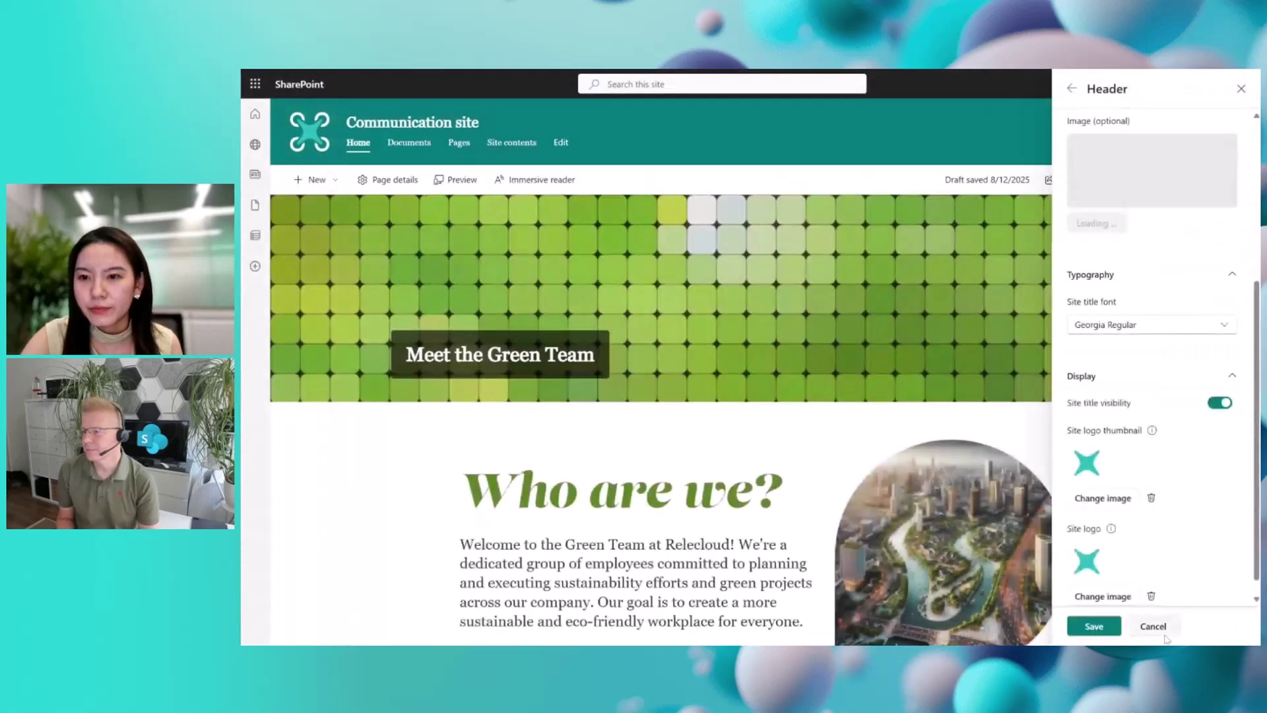
pyautogui.scroll(1, 1147, 277)
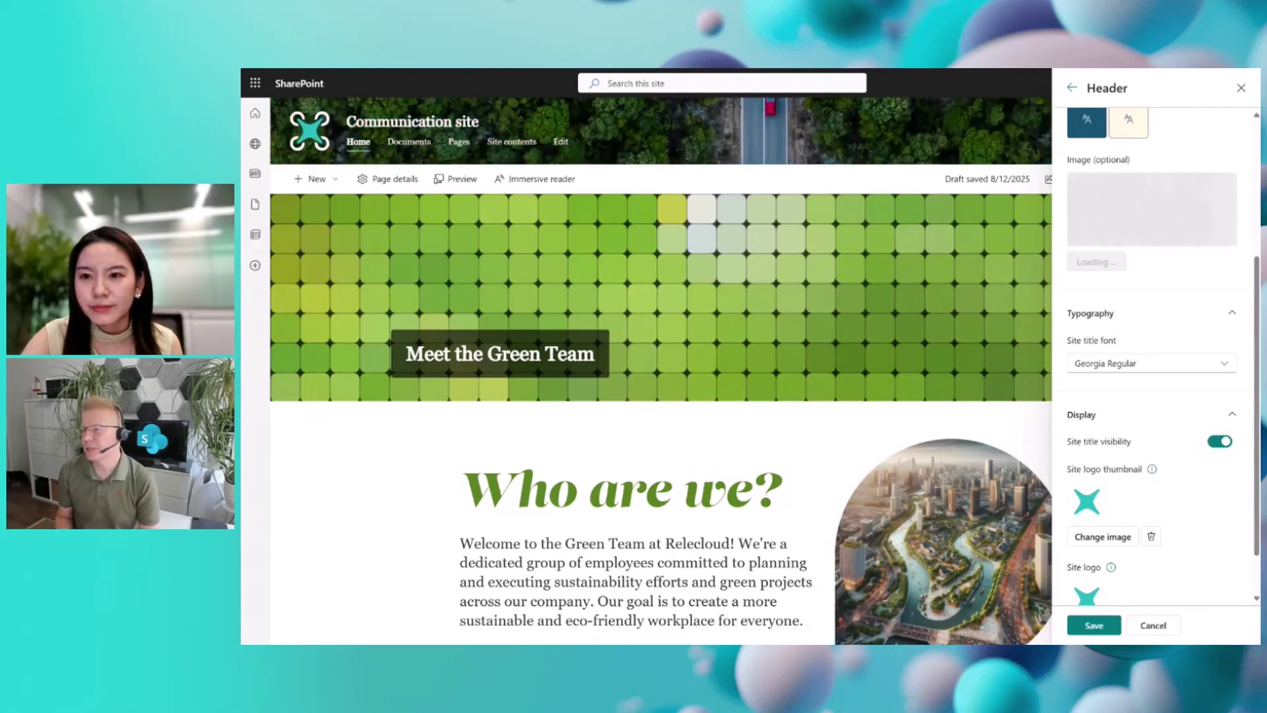
pyautogui.scroll(1, 1152, 277)
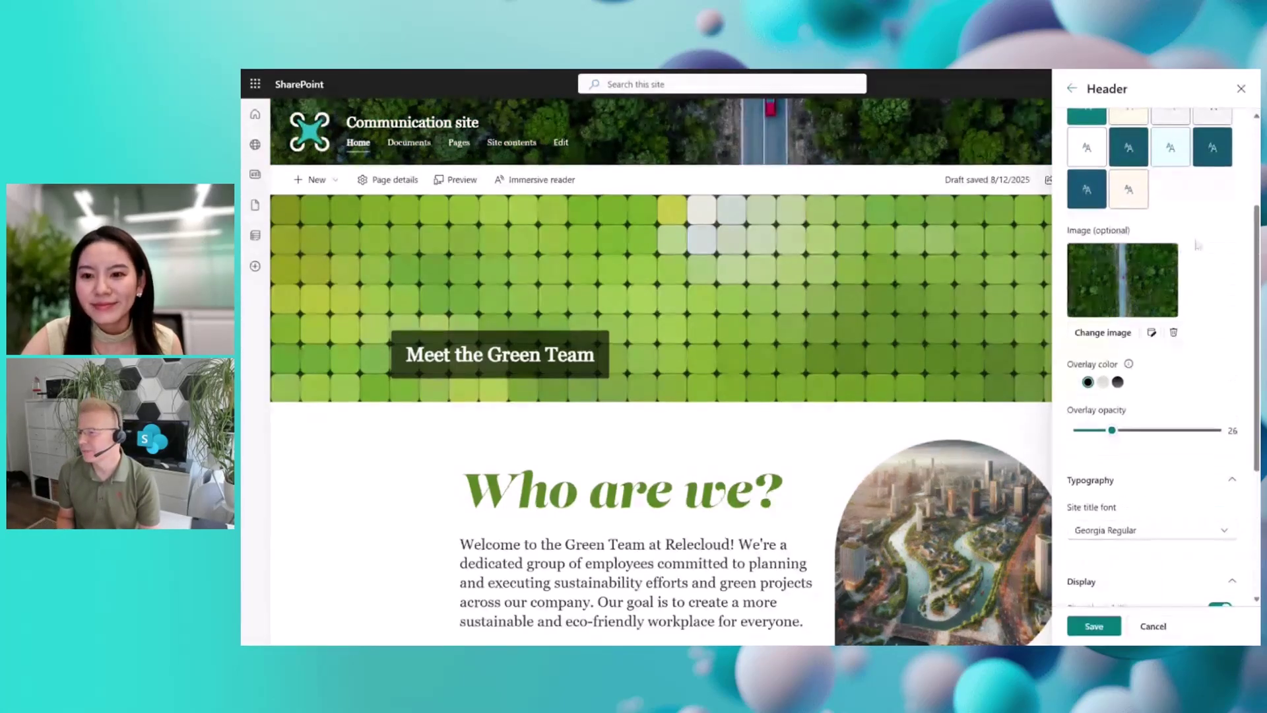
pyautogui.scroll(-1, 1100, 308)
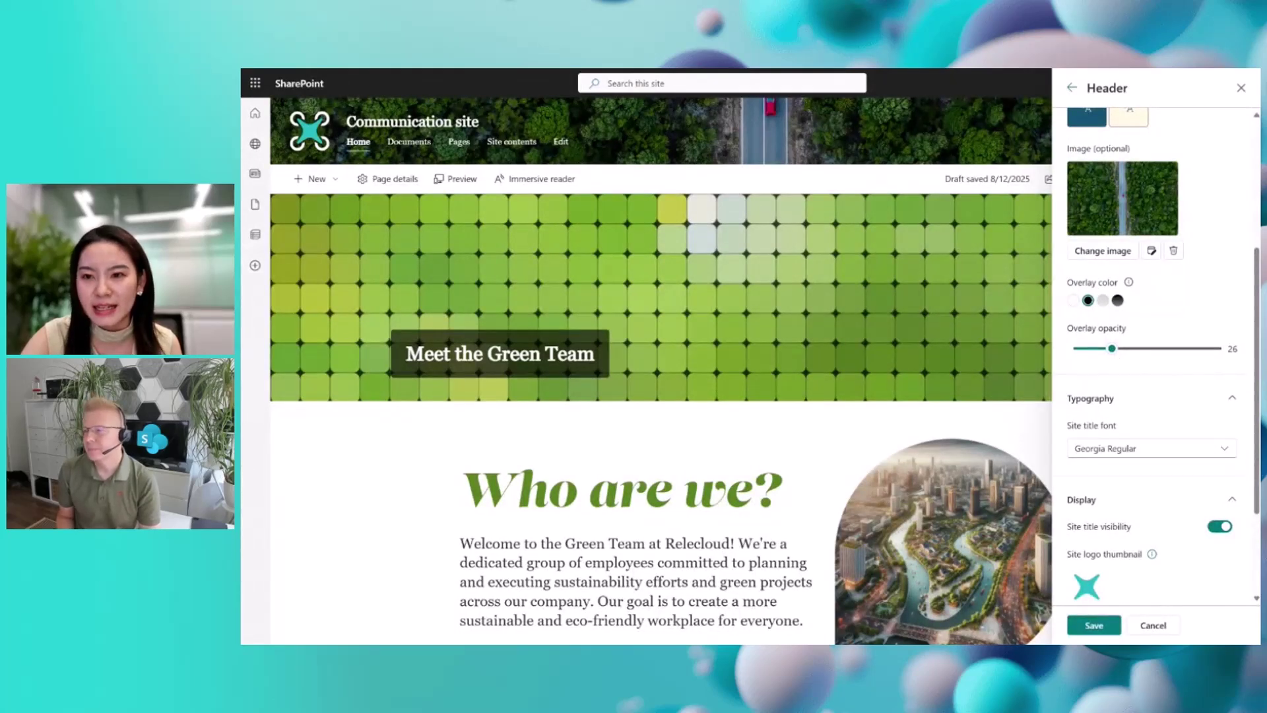
# Apply a top-to-bottom gradient overlay at opacity 32, then preview Advanced editing
pyautogui.click(1117, 301)
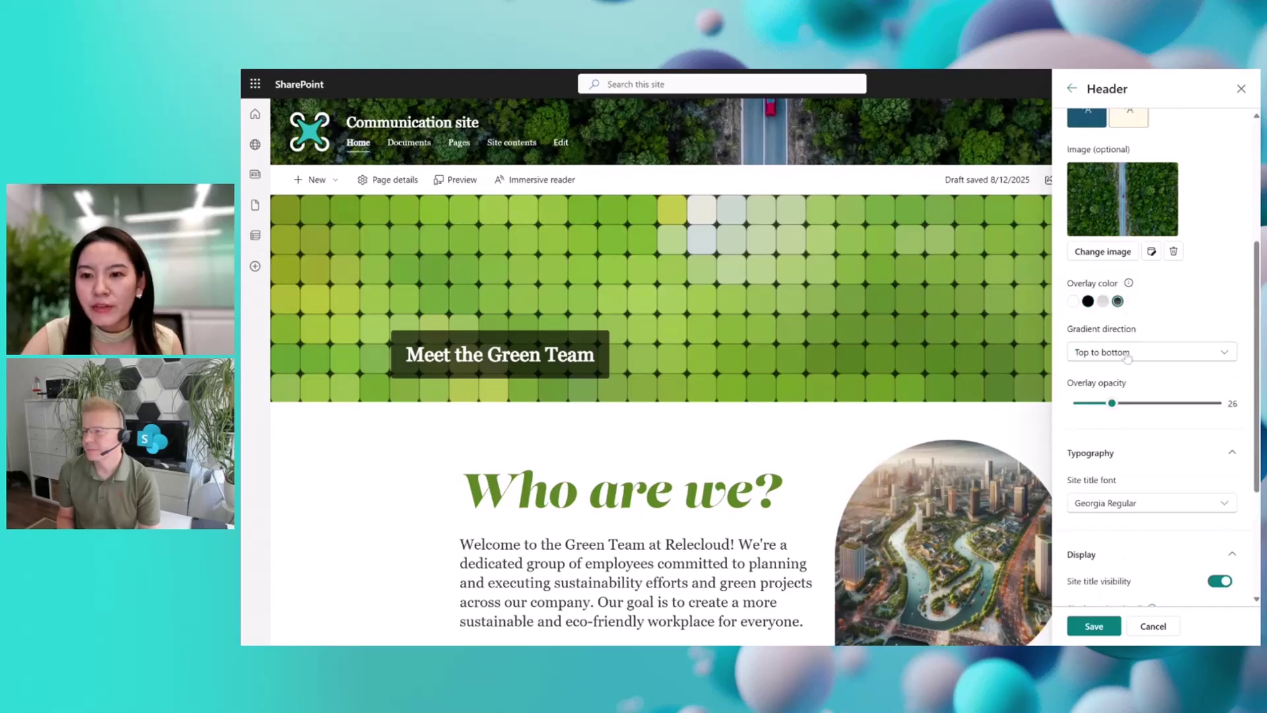
pyautogui.click(1127, 354)
pyautogui.click(1122, 396)
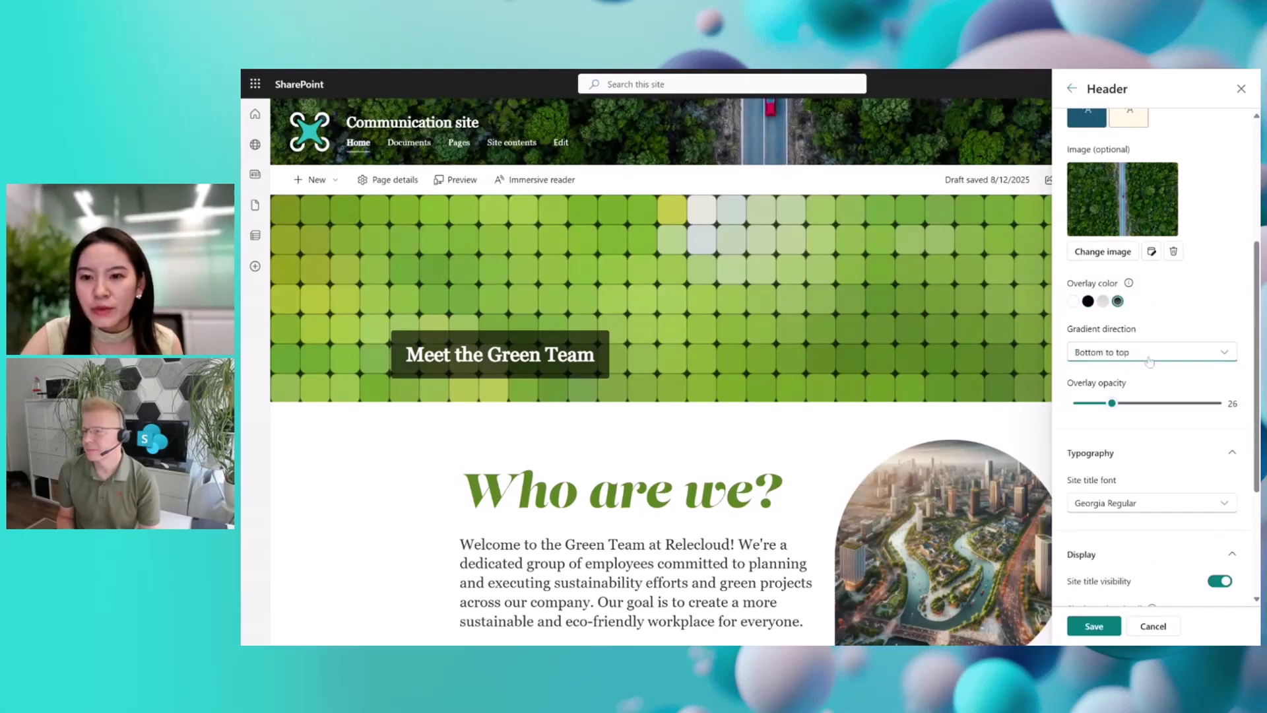
pyautogui.click(1149, 361)
pyautogui.click(1149, 371)
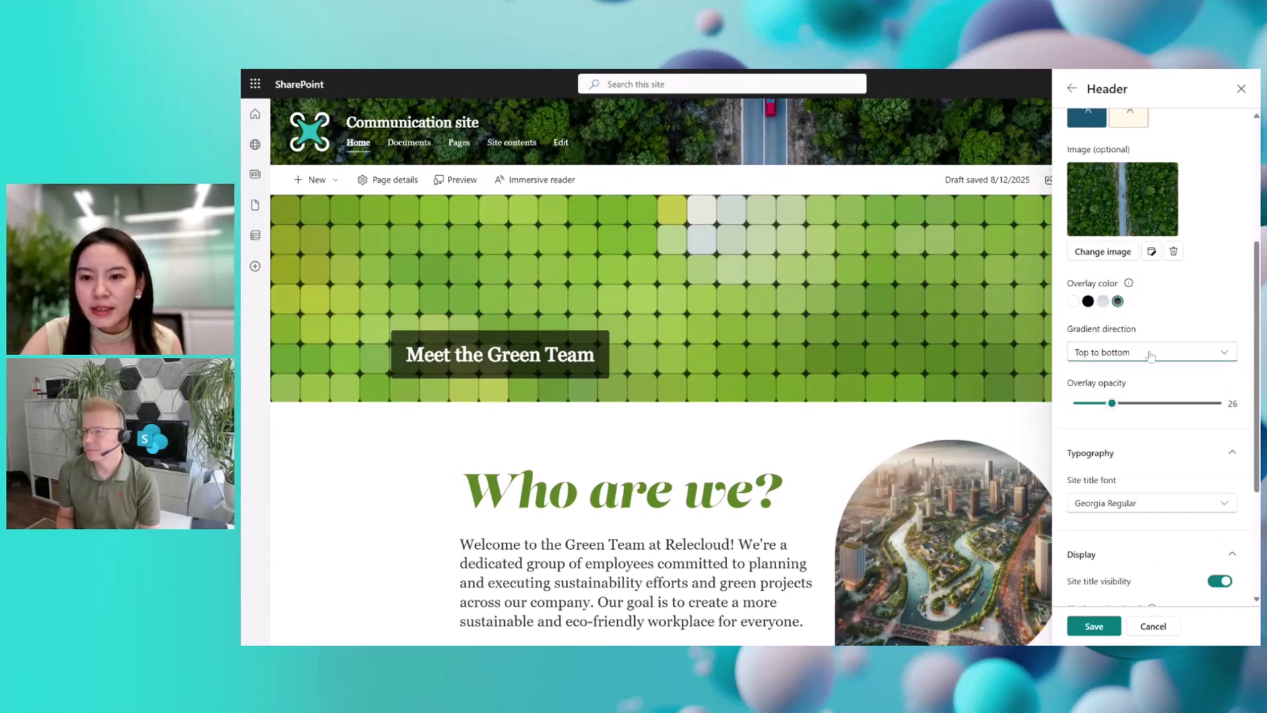
pyautogui.click(1173, 402)
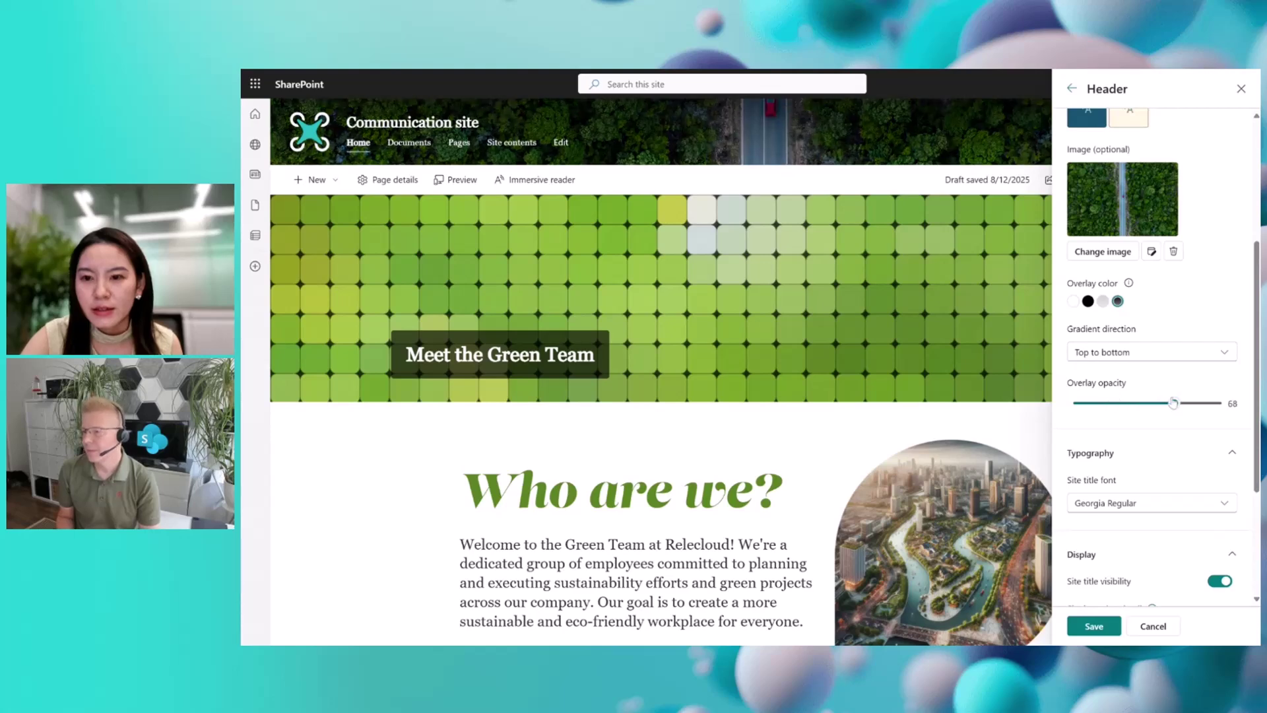
pyautogui.click(1120, 404)
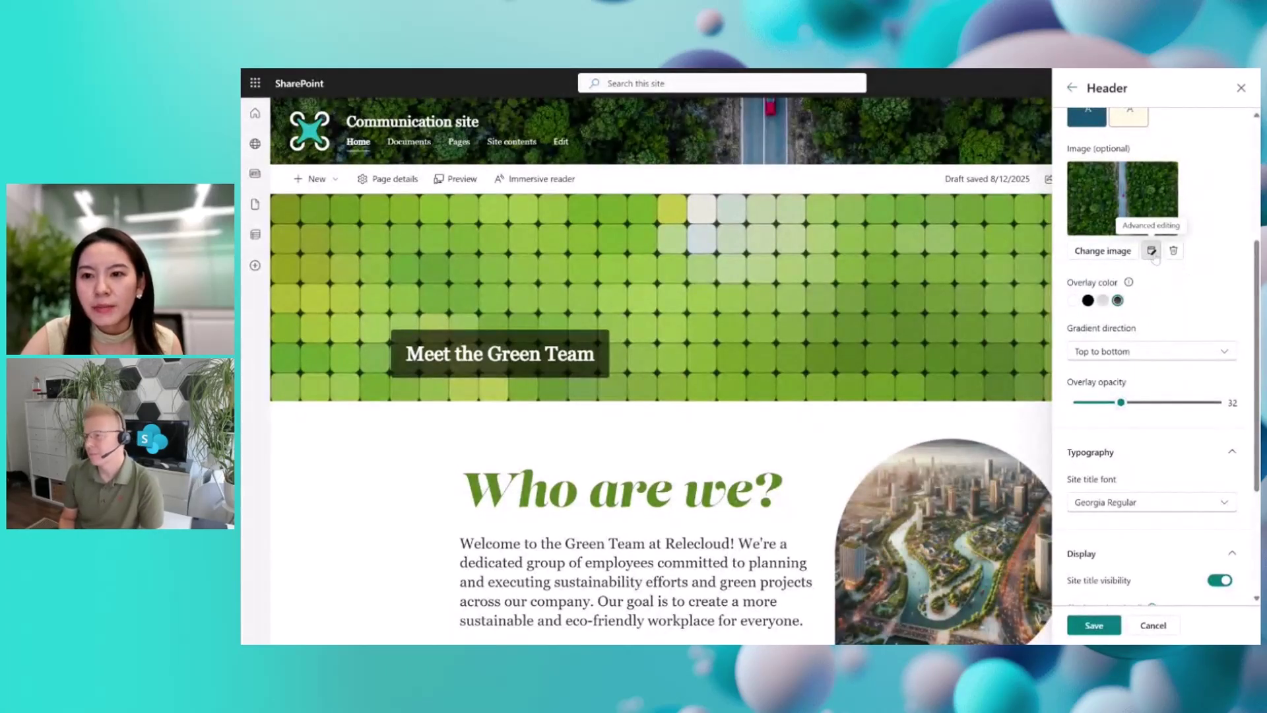
pyautogui.click(1153, 253)
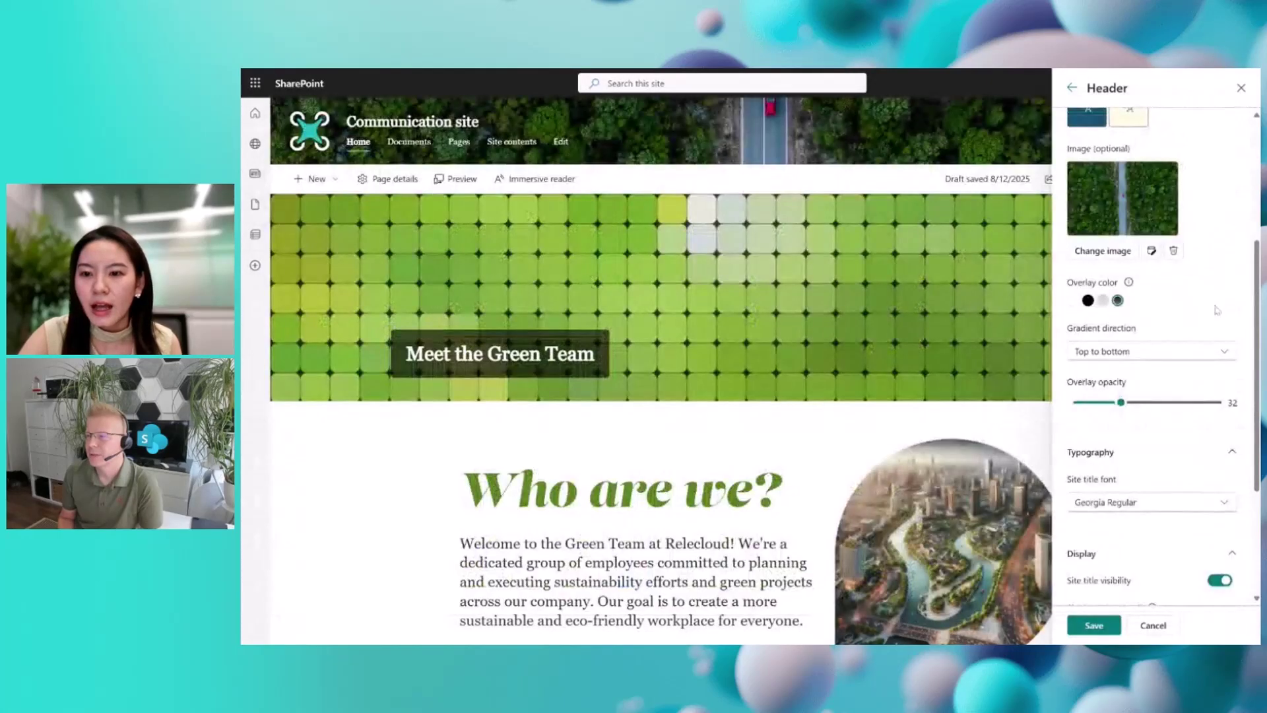
# Set the header's site title font to Lust Italic and return to Change the look
pyautogui.scroll(-3, 1163, 357)
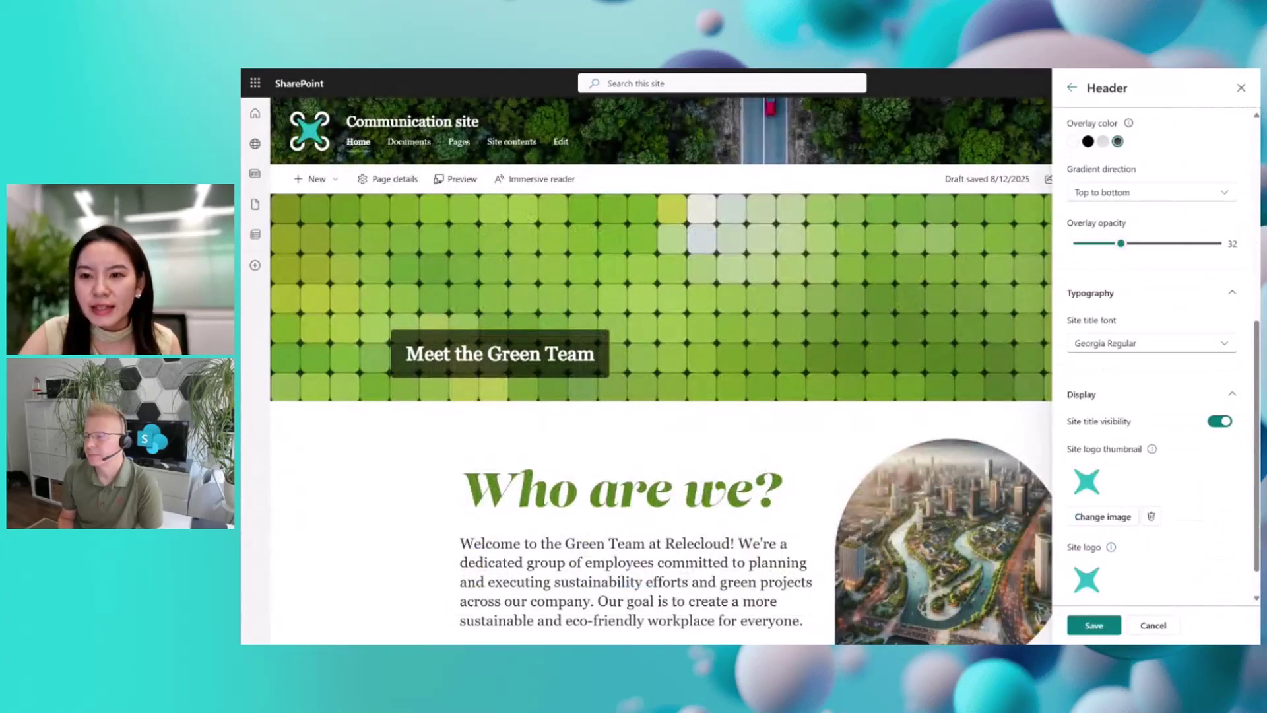
pyautogui.scroll(-1, 1165, 356)
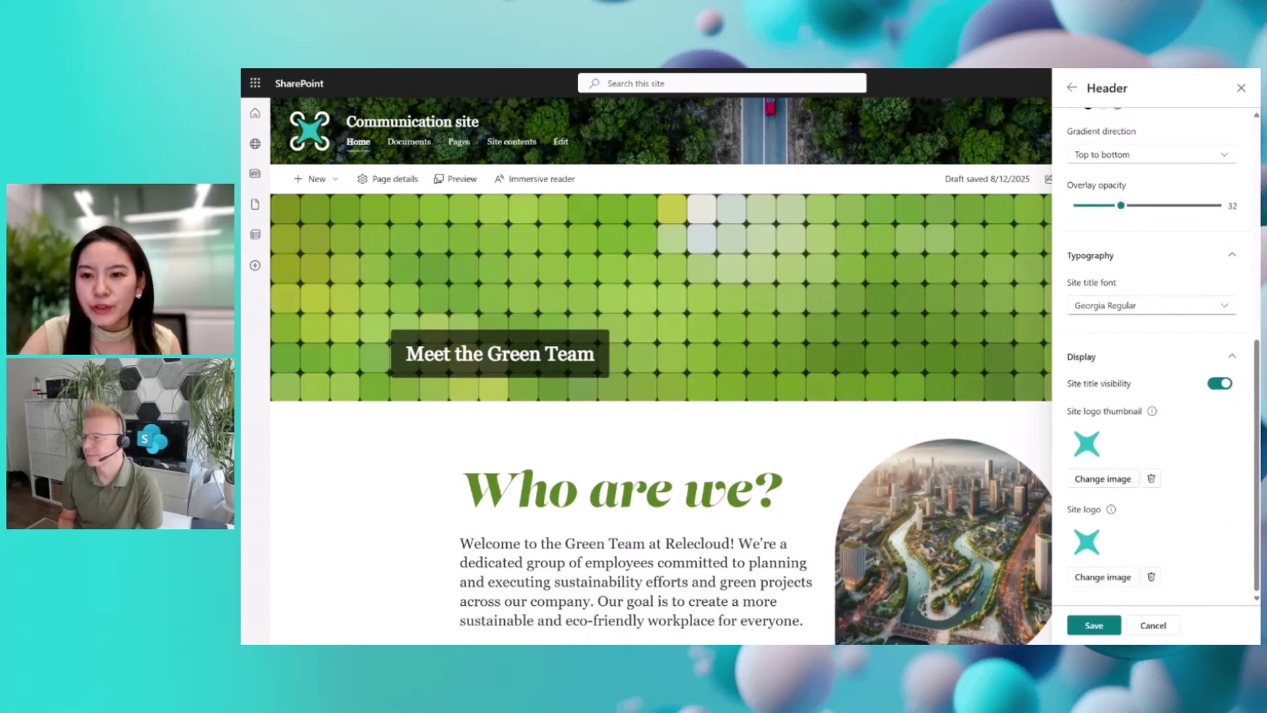
pyautogui.click(1125, 309)
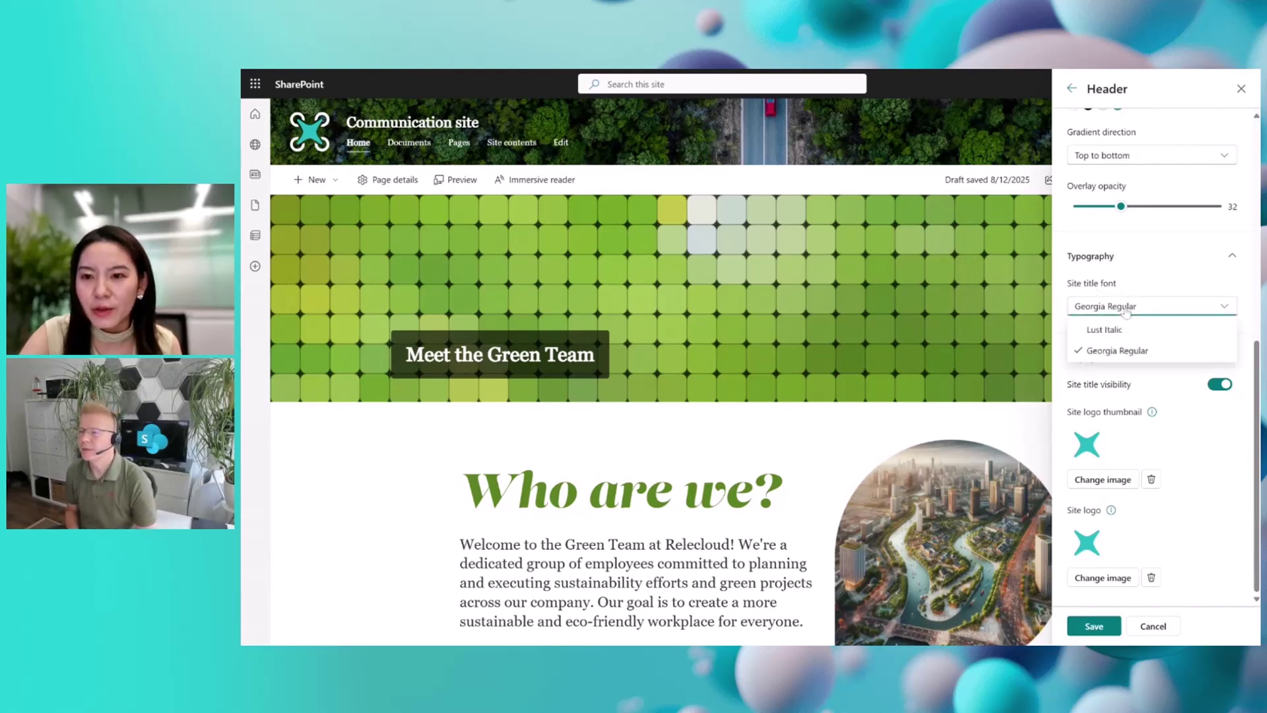
pyautogui.click(1120, 330)
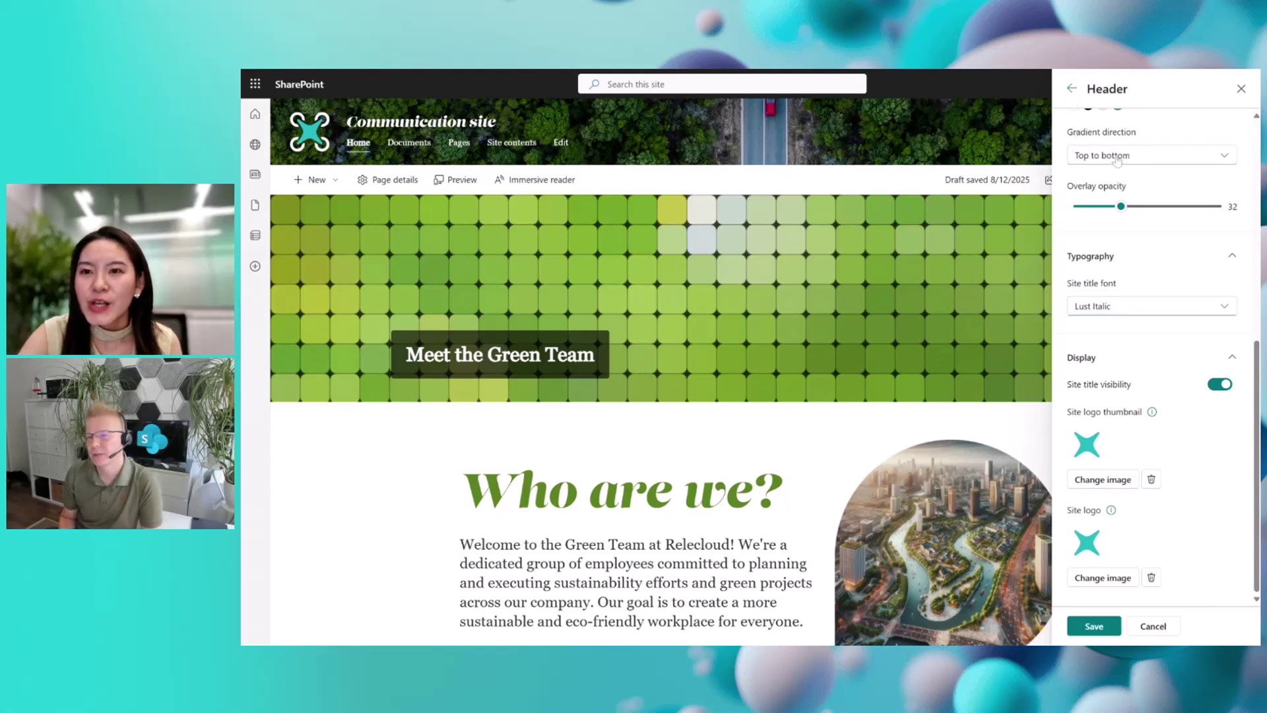
pyautogui.click(1072, 92)
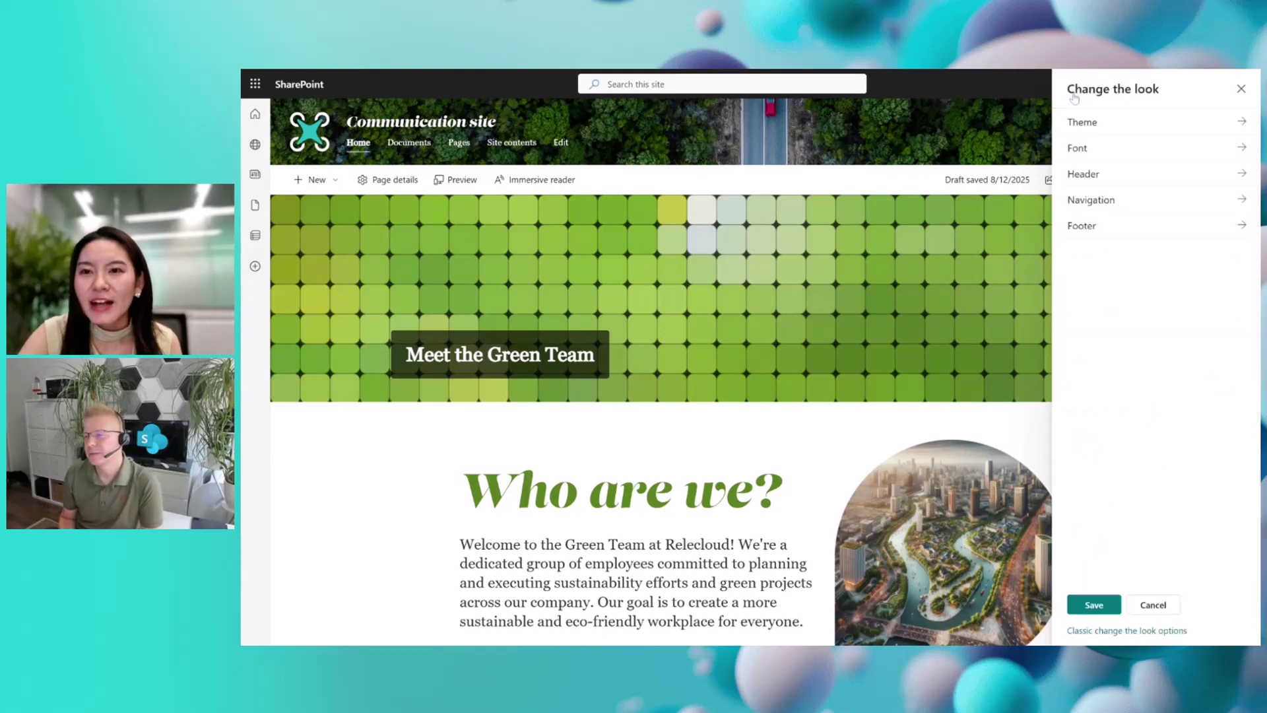
# Check the font packages, keep flora, then bring up the Navigation settings
pyautogui.click(1118, 160)
pyautogui.click(1188, 141)
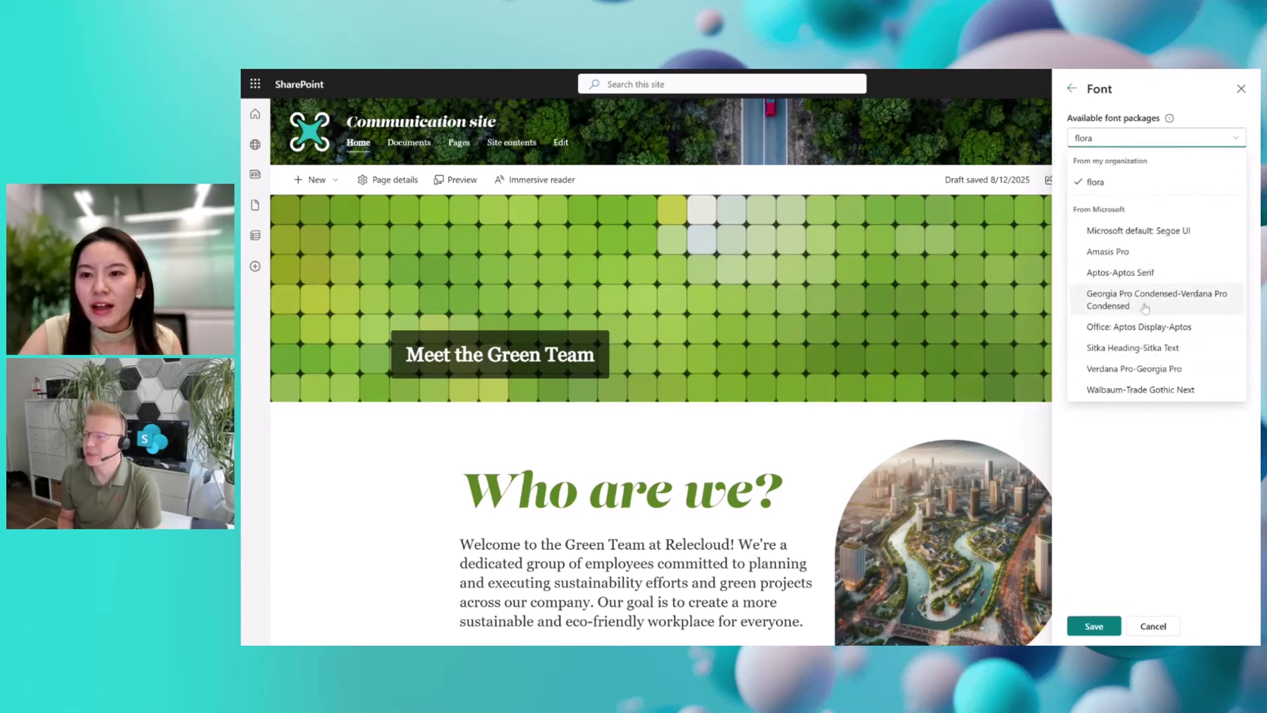
pyautogui.click(1181, 458)
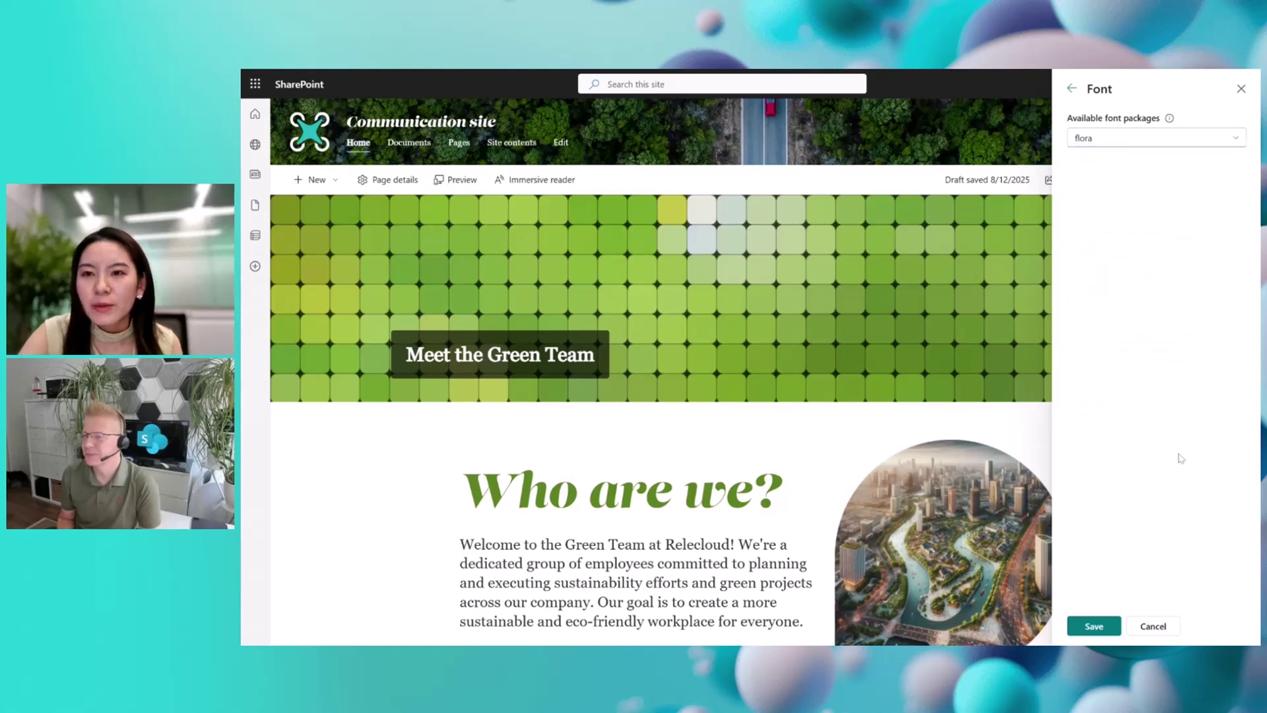
pyautogui.click(1073, 89)
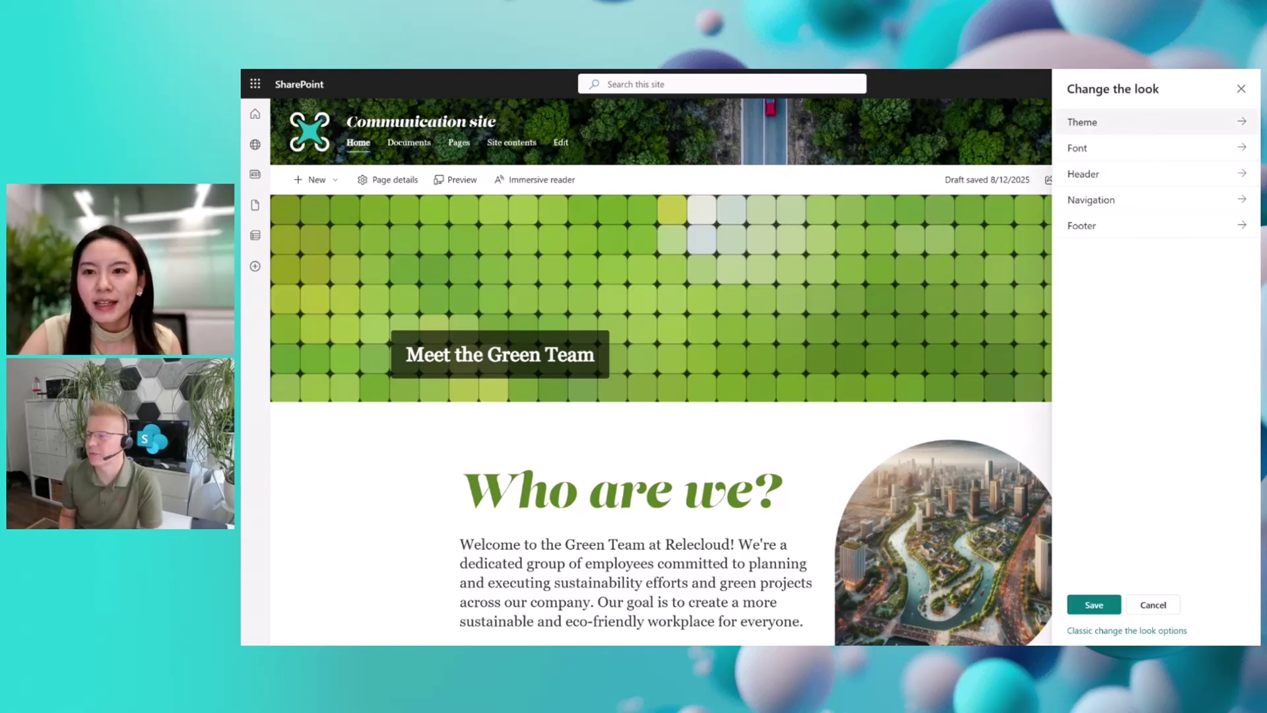
pyautogui.click(1154, 207)
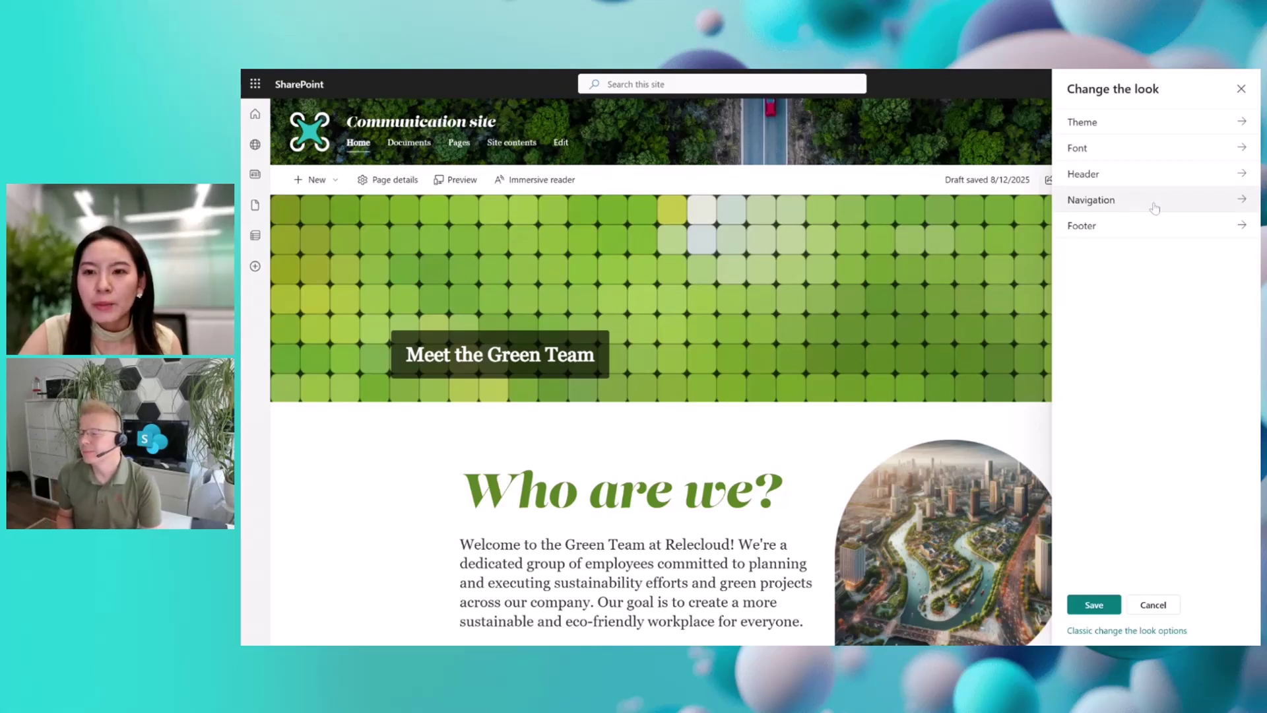
# Compare Lust Italic and Georgia Regular for the navigation font, settling on Lust Italic
pyautogui.click(1130, 130)
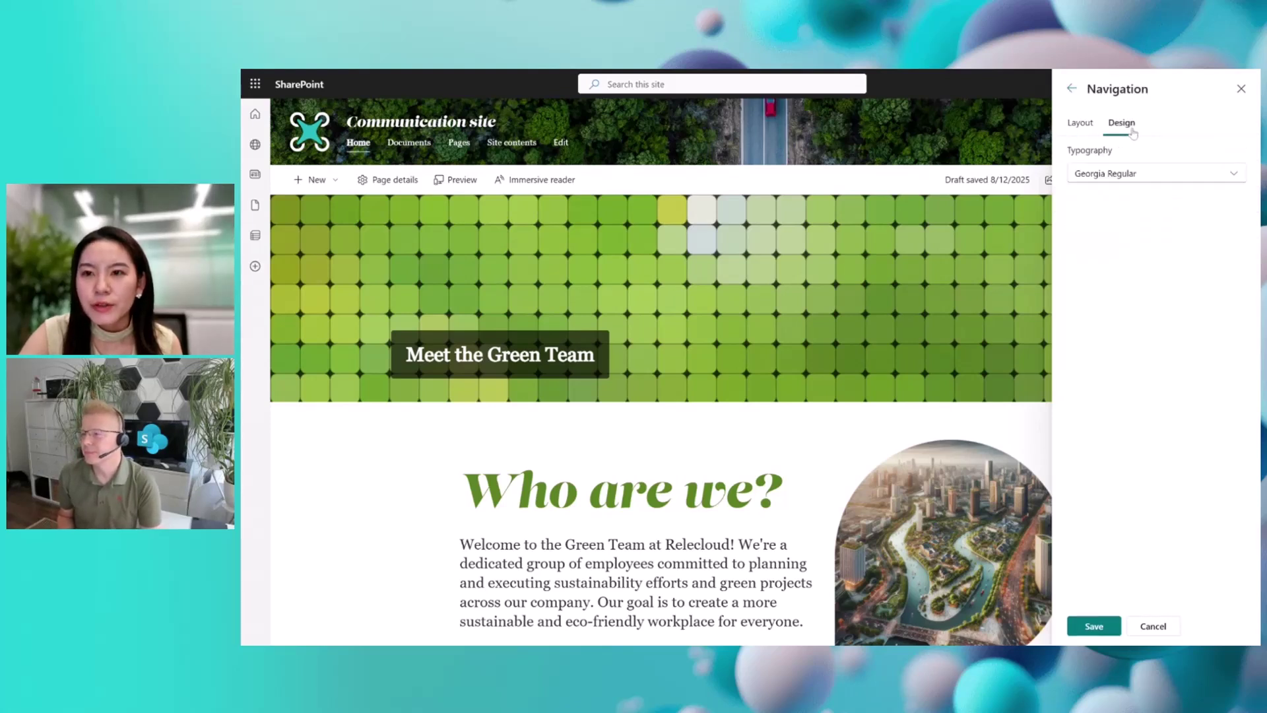
pyautogui.click(1156, 171)
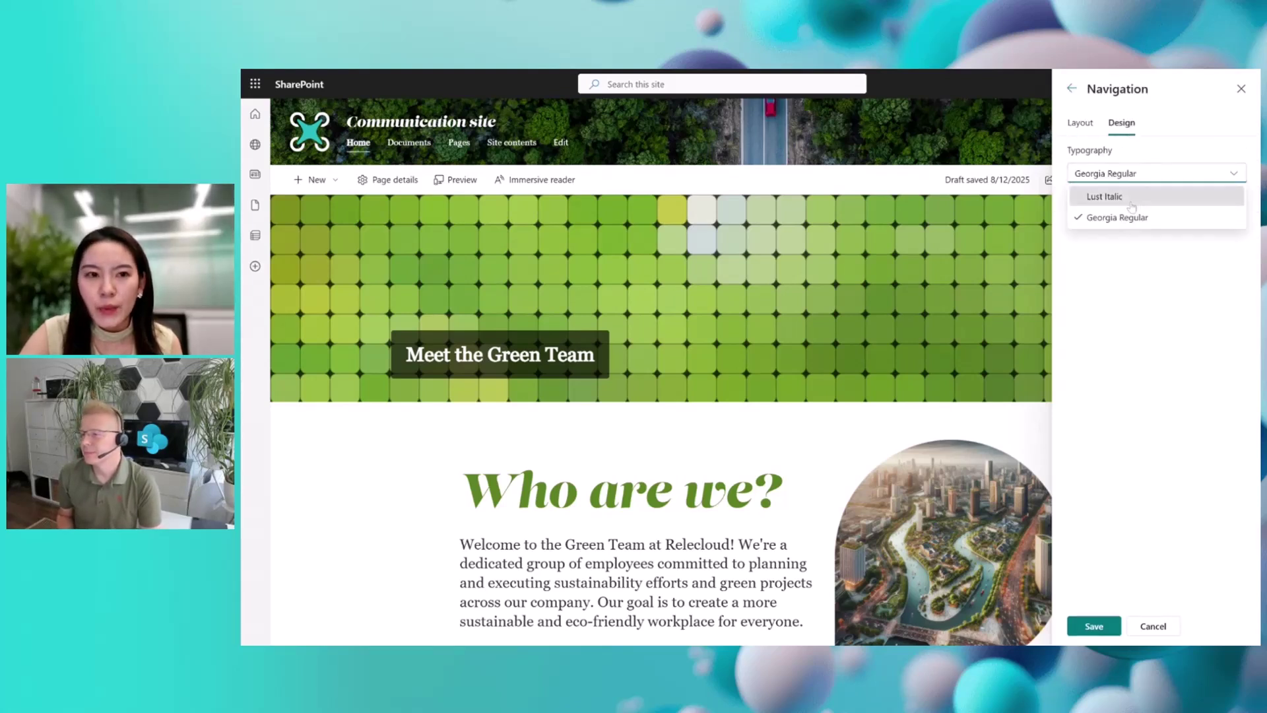
pyautogui.click(1132, 197)
pyautogui.click(1135, 173)
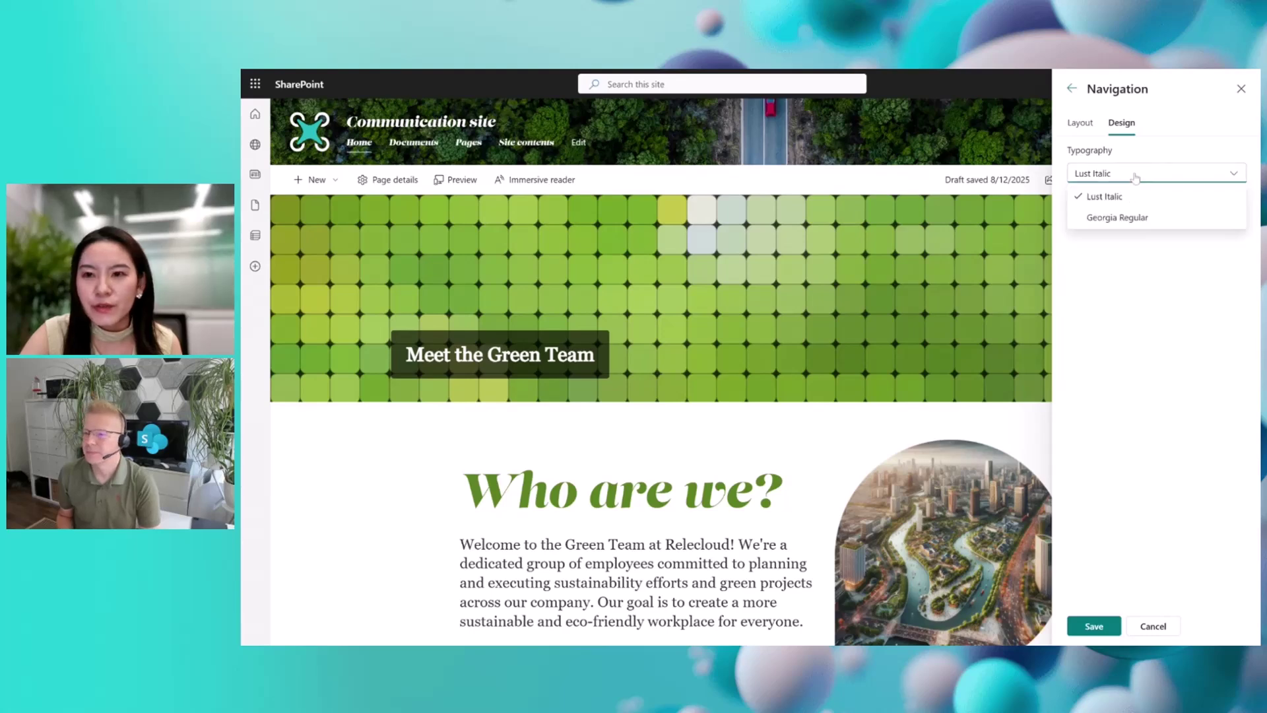
pyautogui.click(1122, 218)
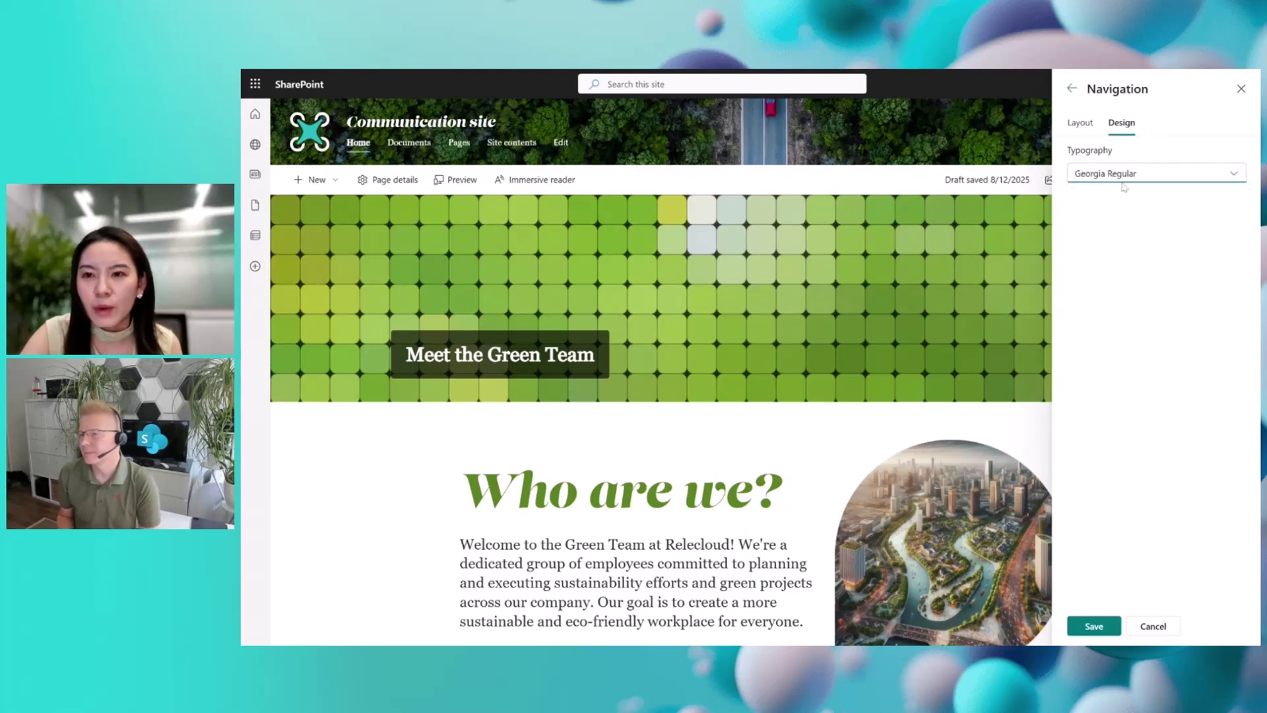
pyautogui.click(1148, 175)
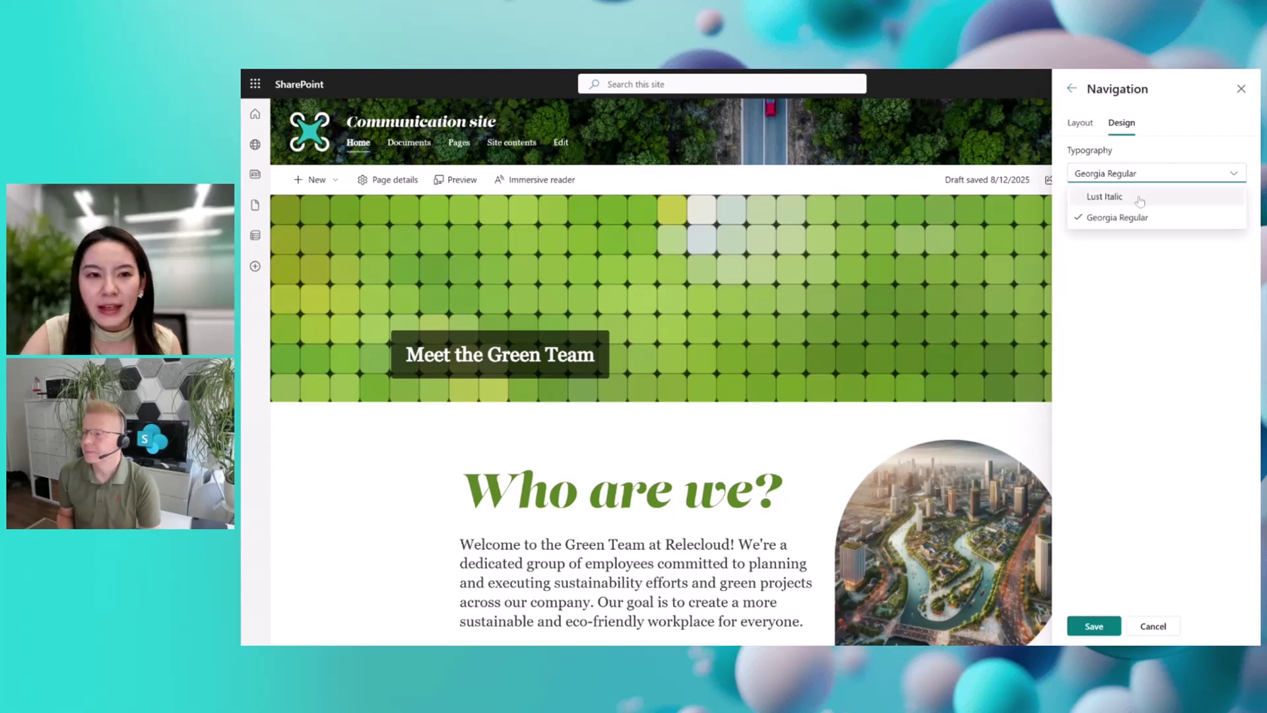
pyautogui.click(1140, 198)
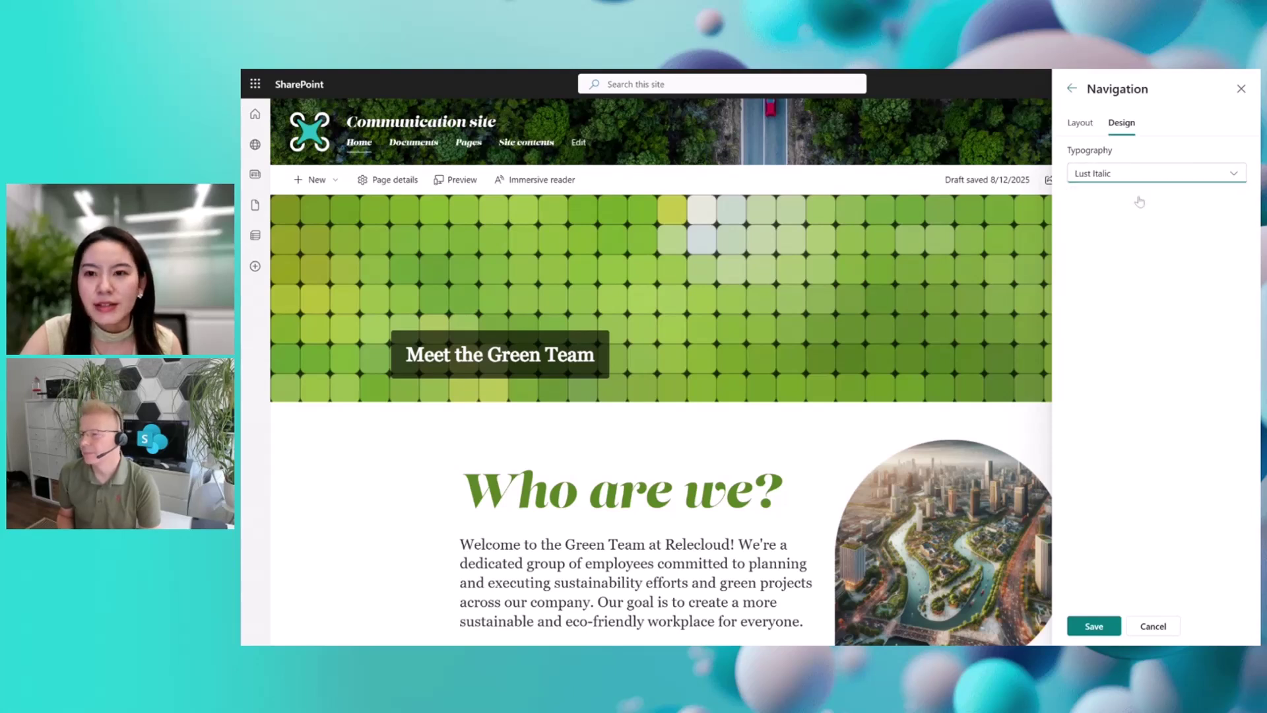
# View the teal footer, then reopen Change the look and confirm the flora font package
pyautogui.click(1071, 90)
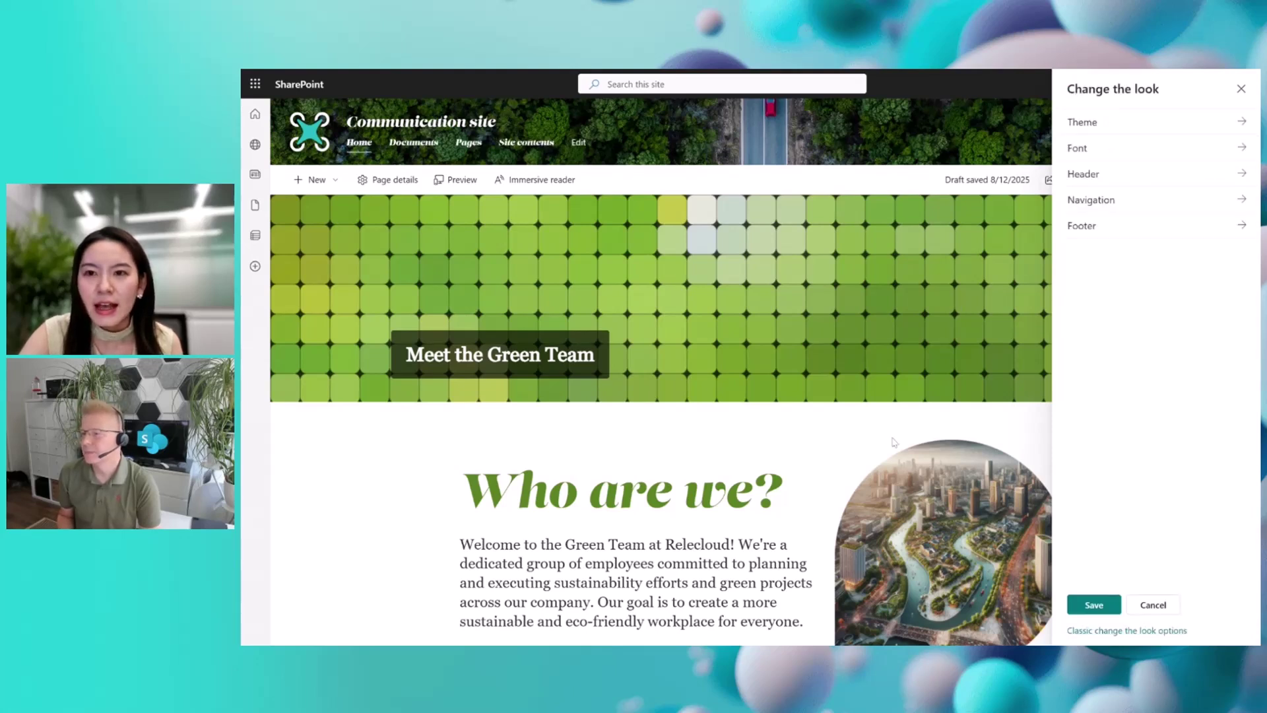
pyautogui.scroll(-5, 892, 442)
pyautogui.scroll(-10, 893, 442)
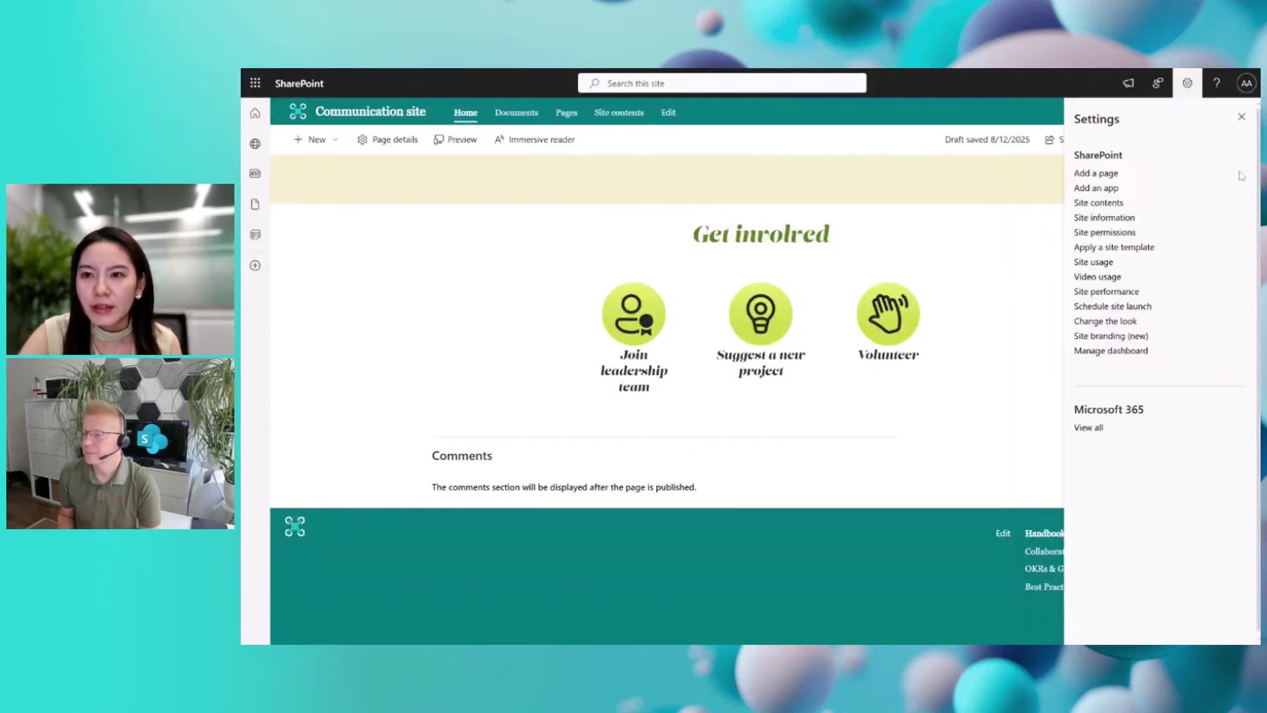
pyautogui.click(1244, 119)
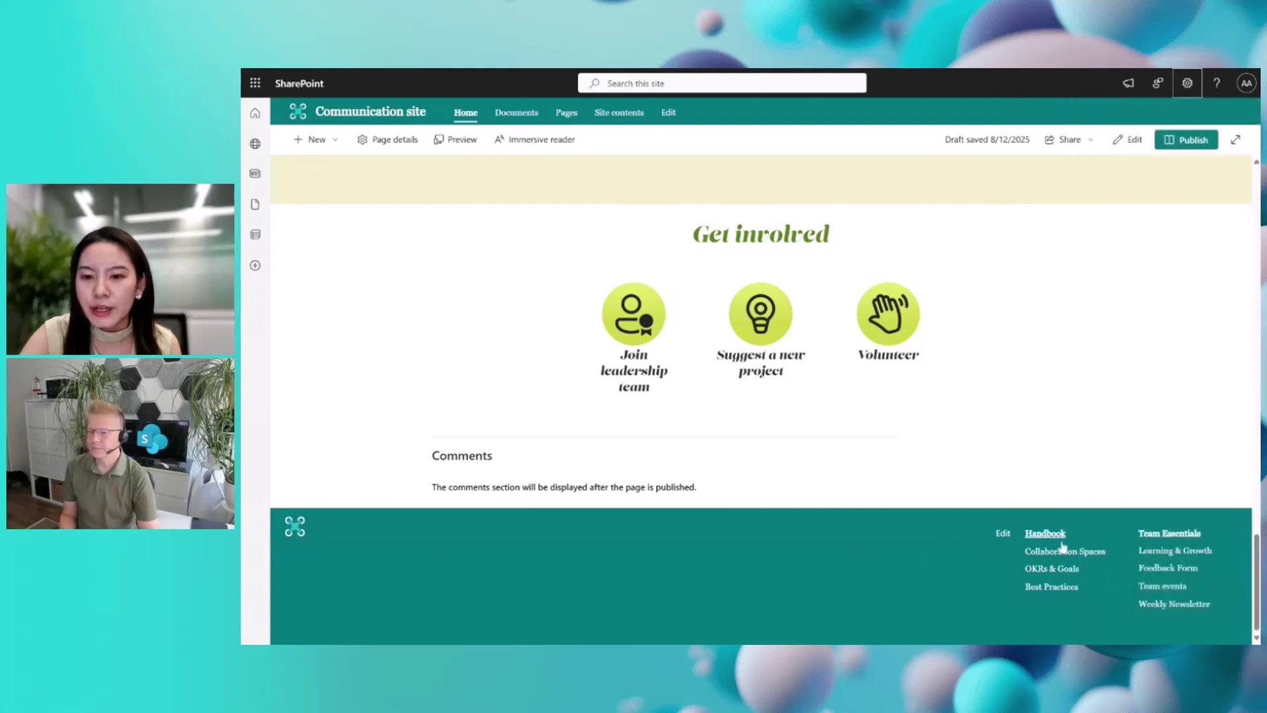
pyautogui.click(1188, 84)
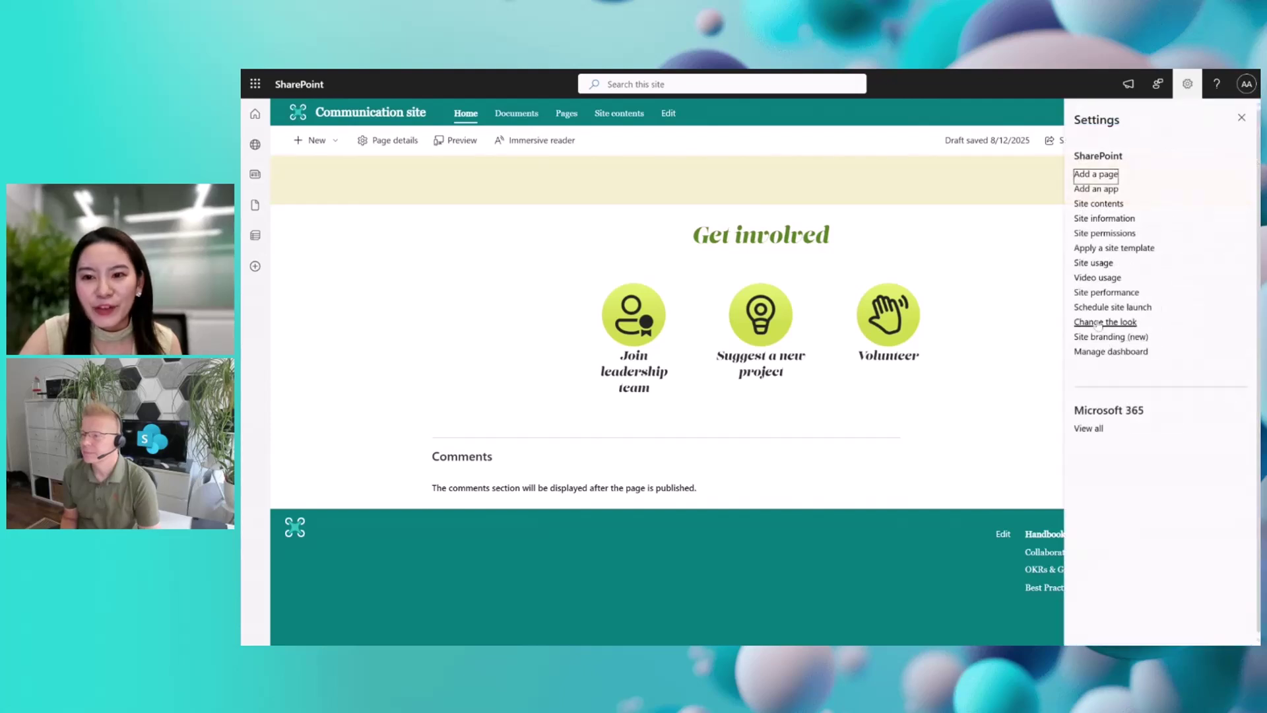
pyautogui.click(1097, 323)
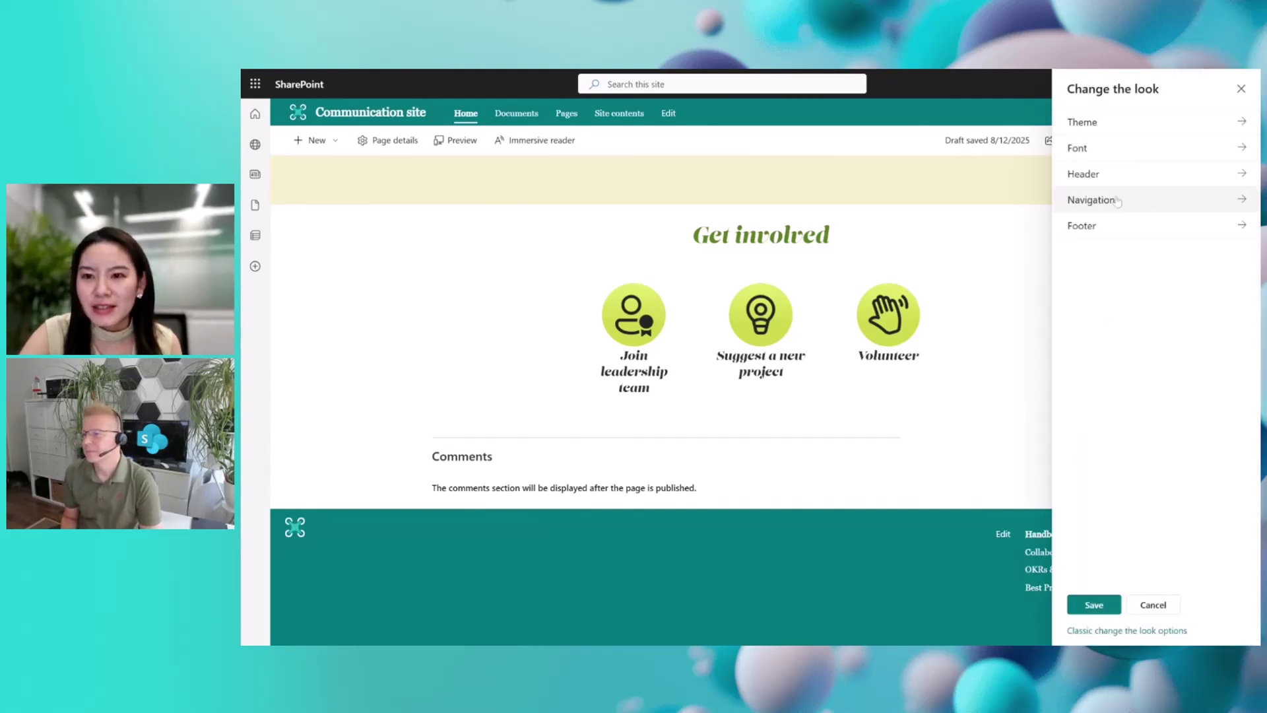
pyautogui.click(1111, 149)
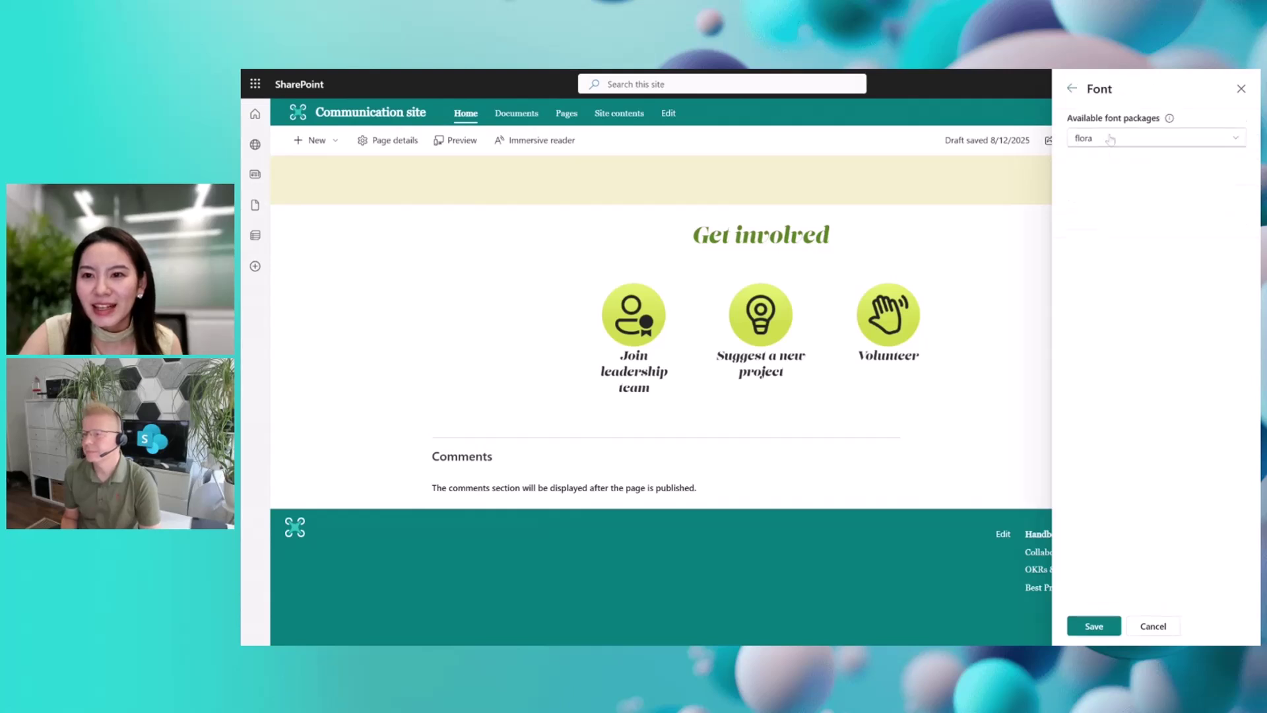
pyautogui.click(1072, 88)
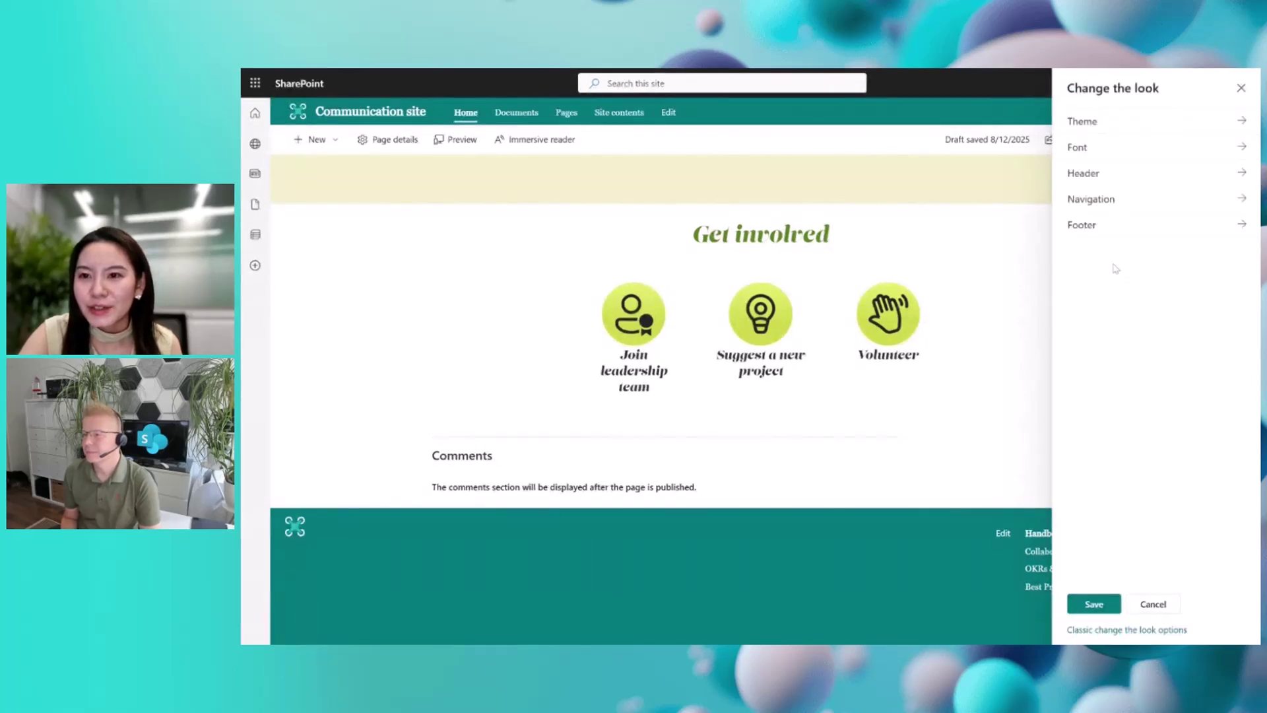
# Left-align the footer links and set the green leaves photo as the footer background
pyautogui.click(1123, 229)
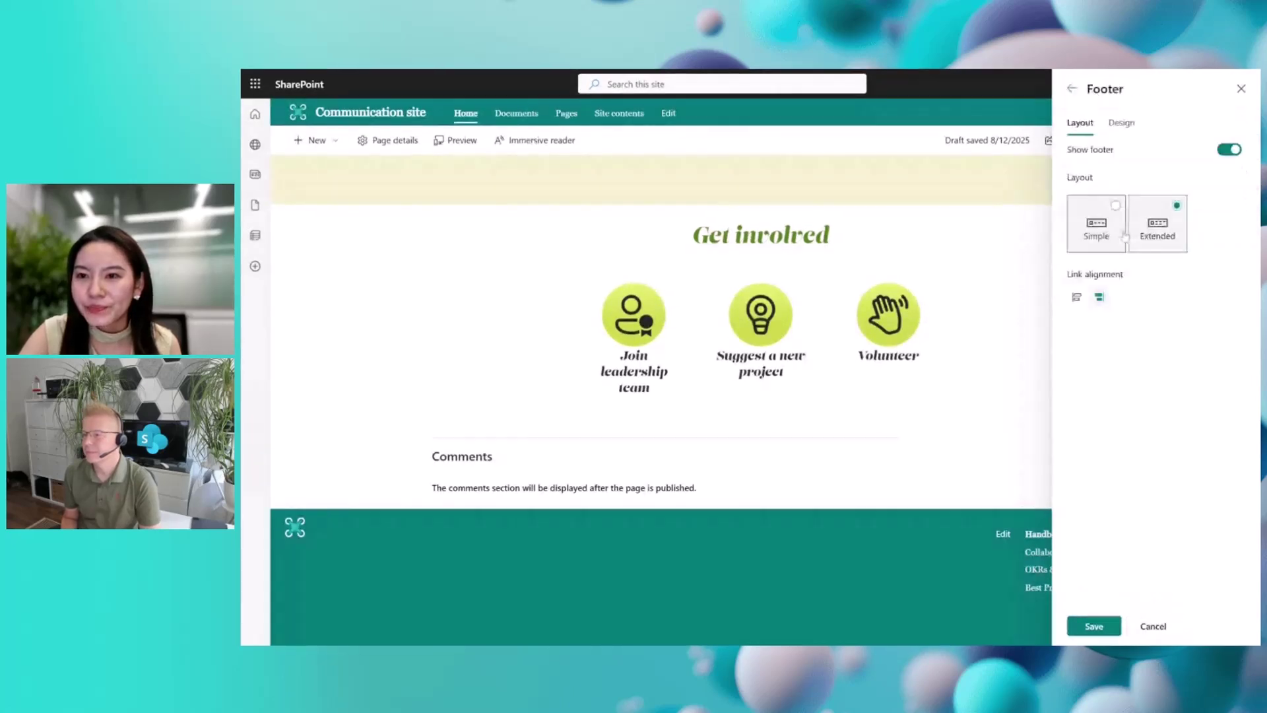
pyautogui.click(1077, 299)
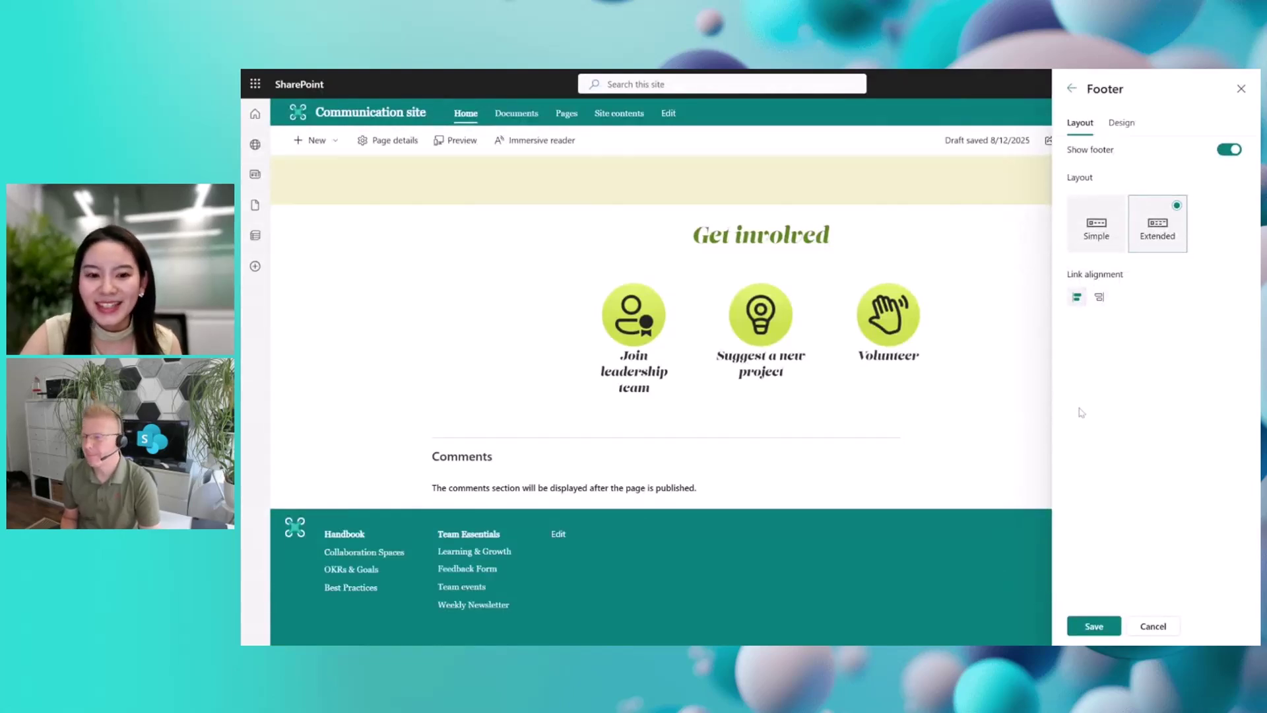
pyautogui.click(1123, 123)
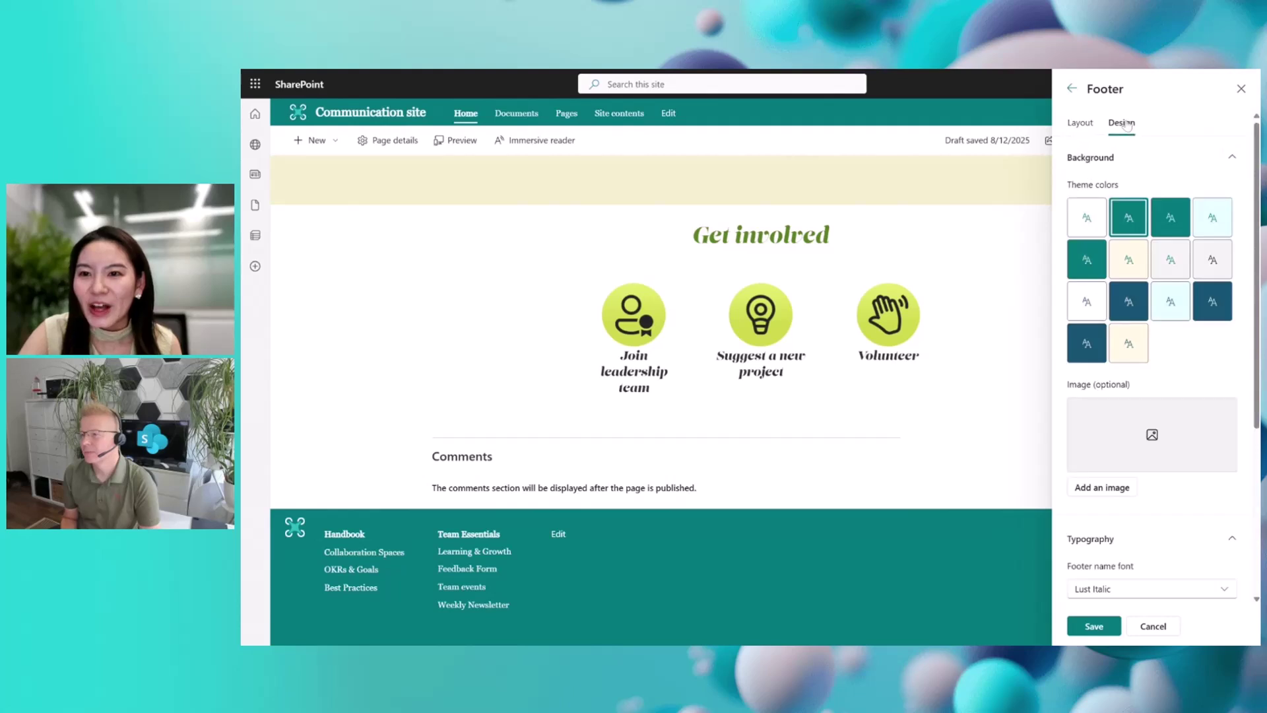
pyautogui.click(1103, 487)
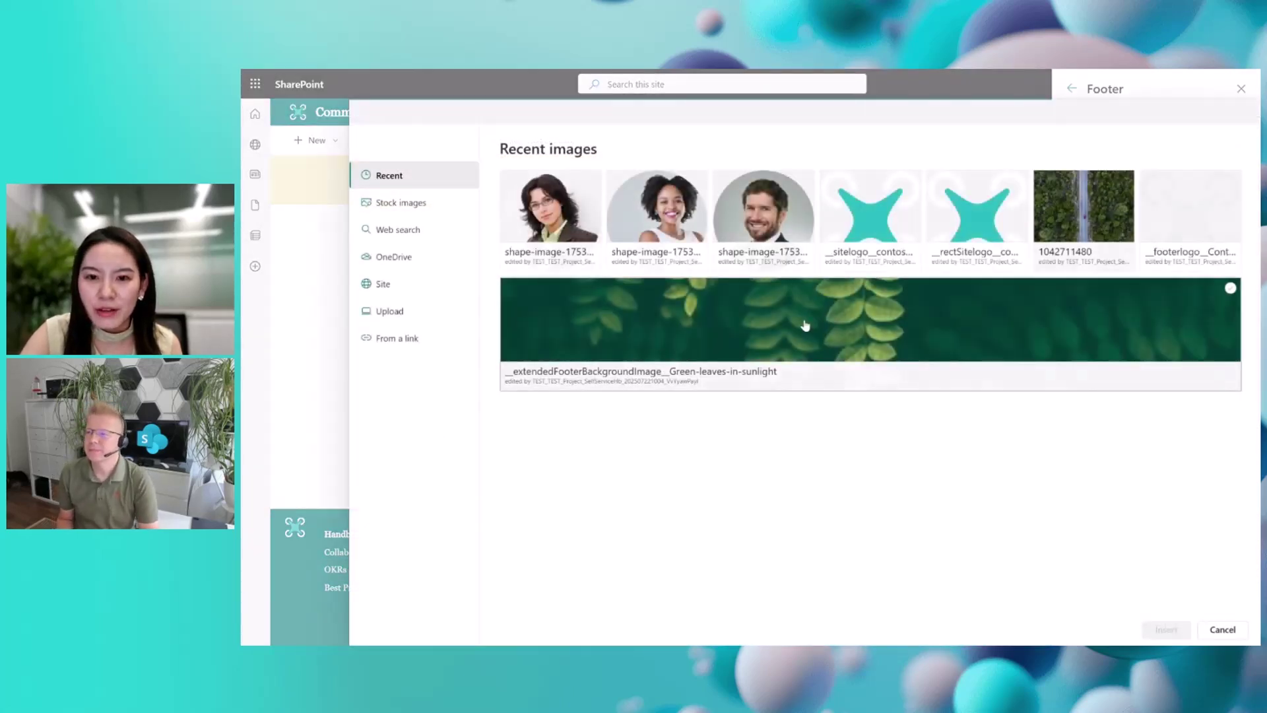
pyautogui.click(805, 325)
pyautogui.click(1165, 629)
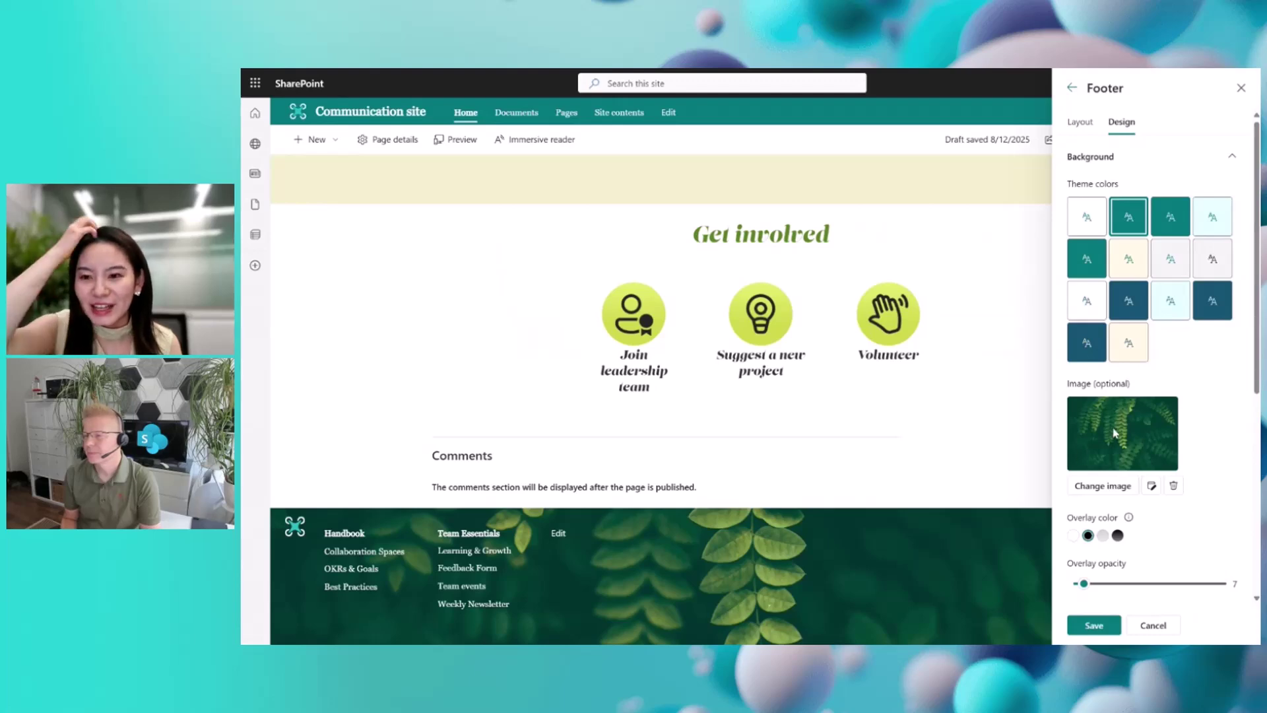
# Set footer overlay opacity 36, name font Georgia Regular, link font Lust Italic, and save
pyautogui.scroll(-5, 1154, 357)
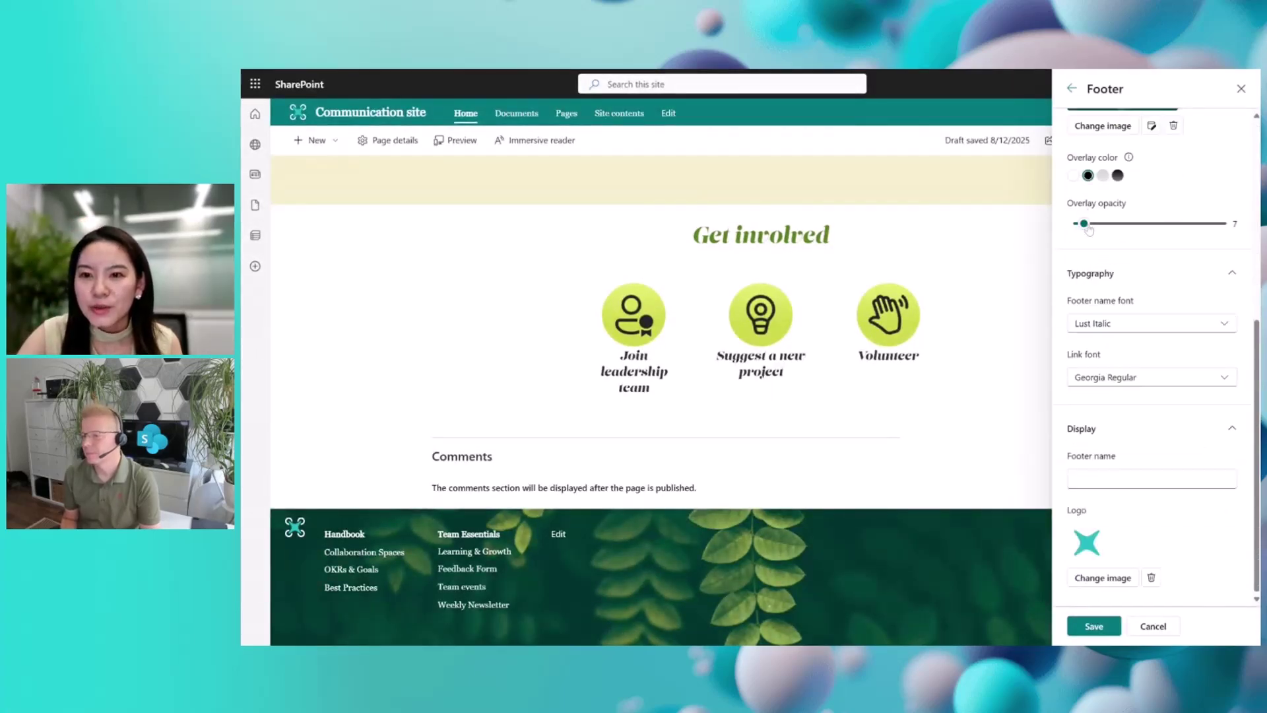
pyautogui.moveTo(1084, 224); pyautogui.dragTo(1126, 224)
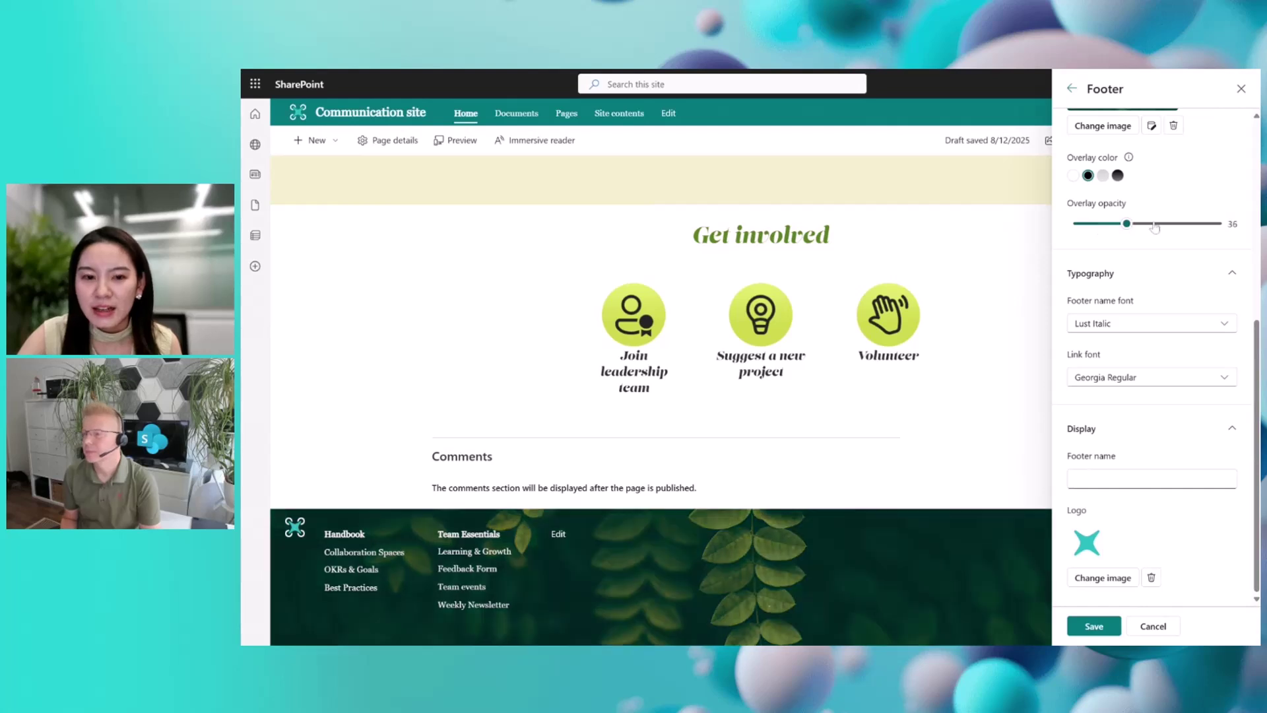
pyautogui.click(1135, 328)
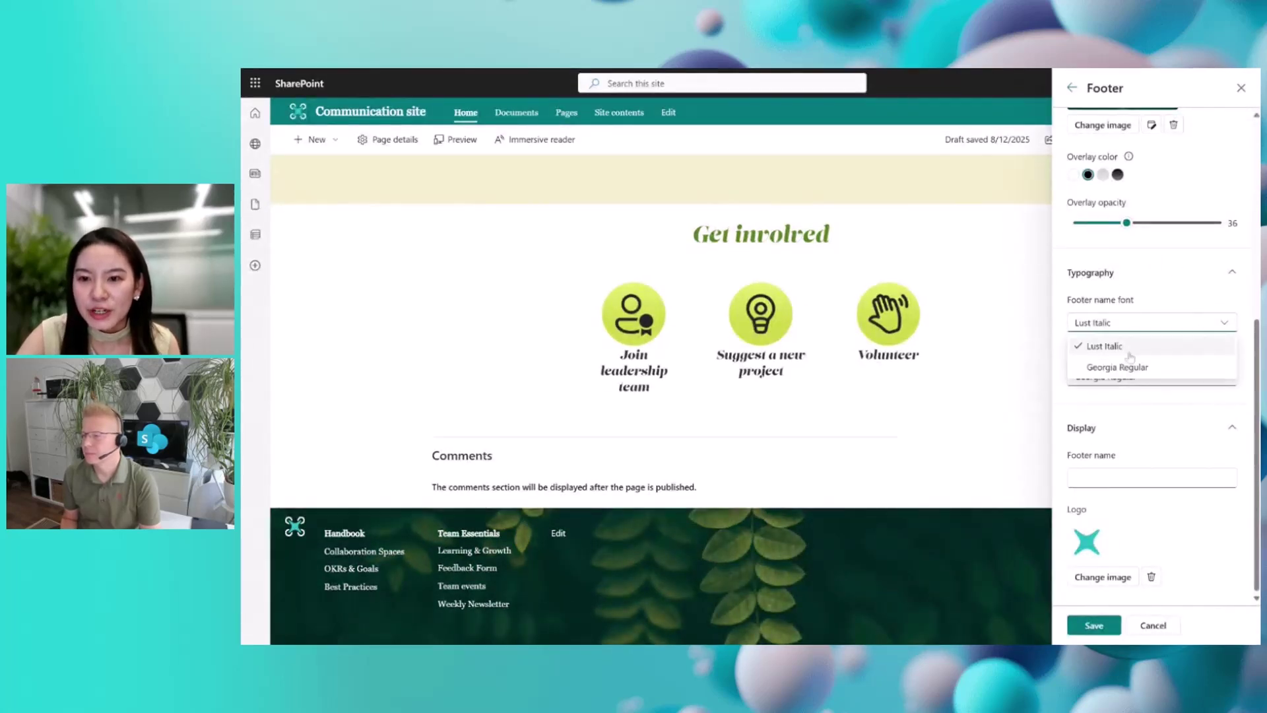
pyautogui.click(1126, 370)
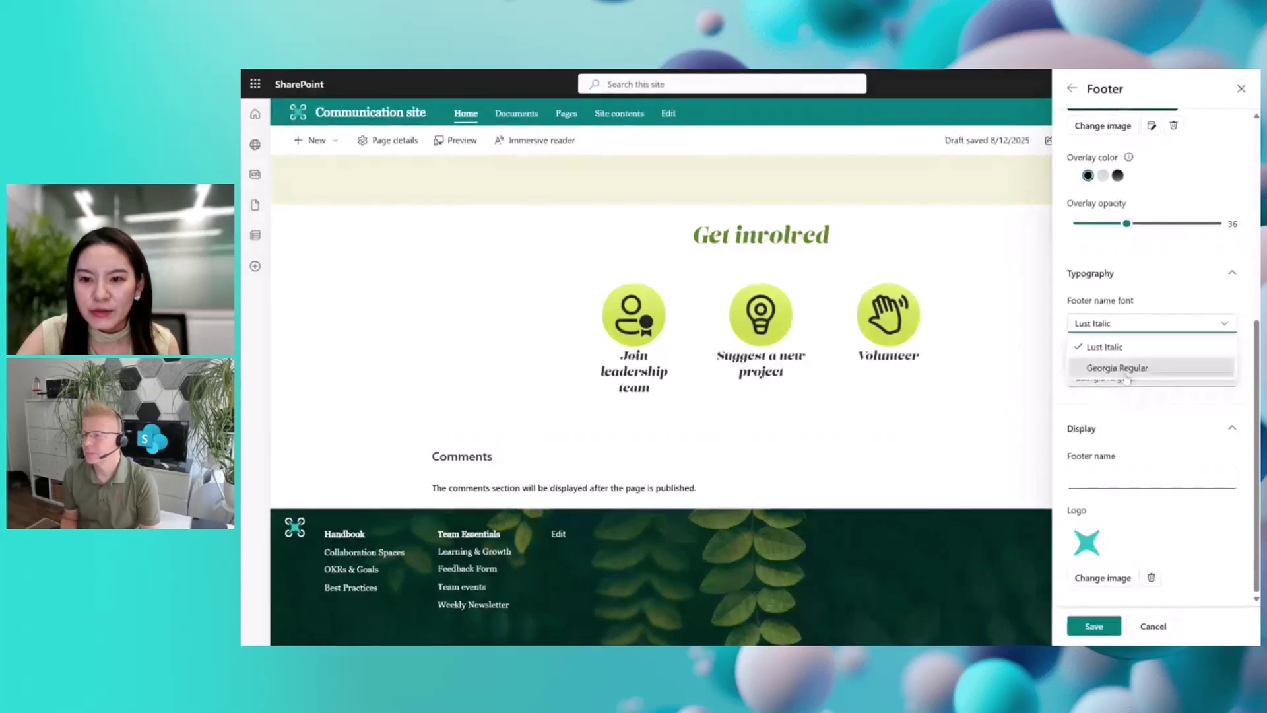
pyautogui.click(1153, 383)
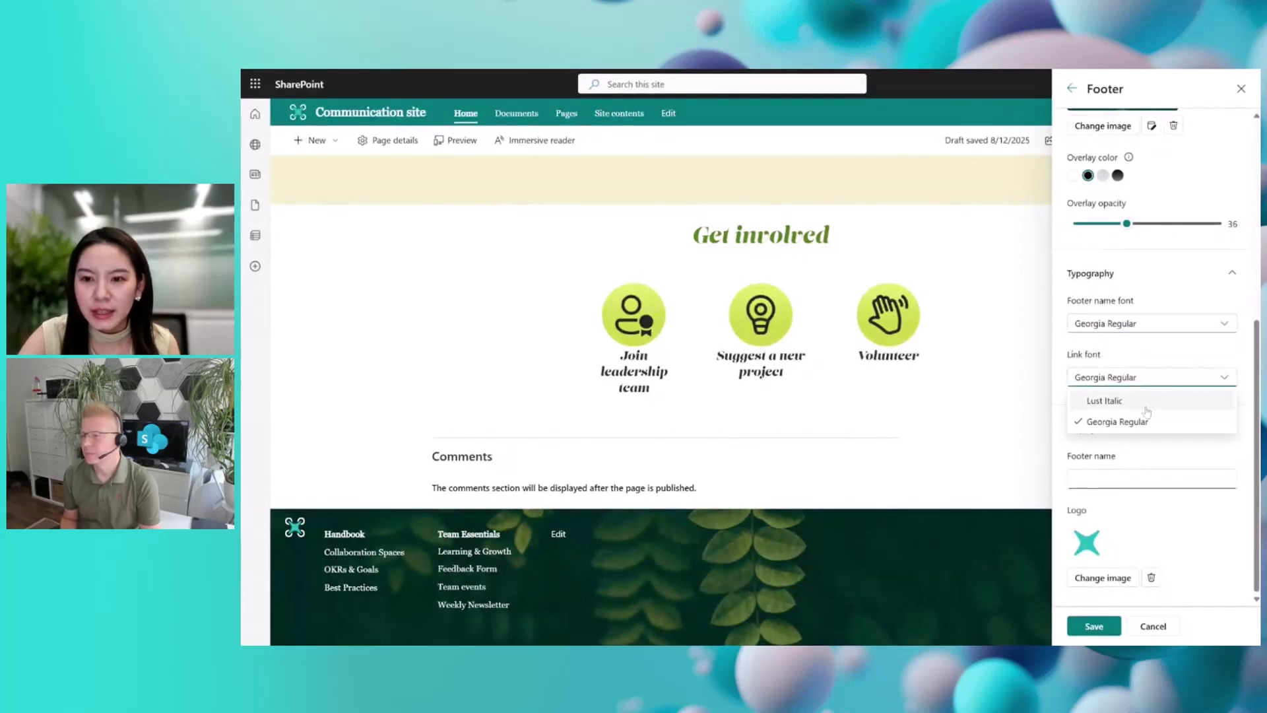
pyautogui.click(1121, 400)
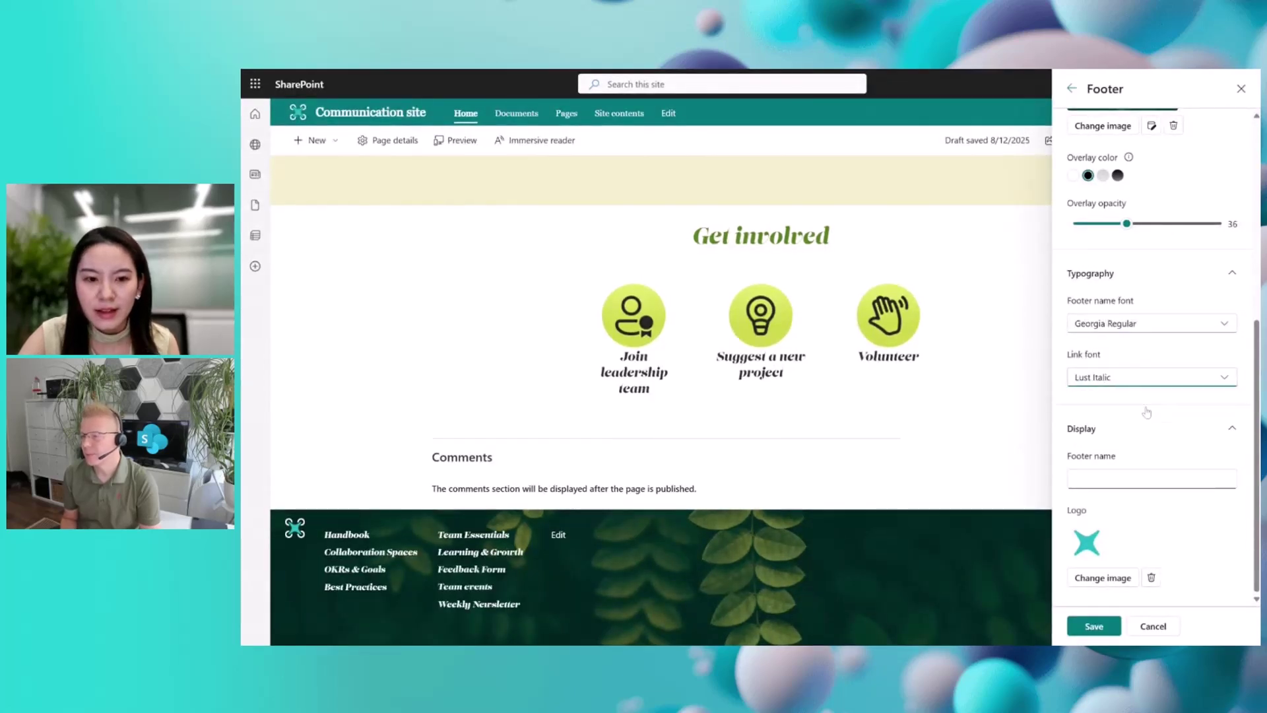
pyautogui.click(1093, 626)
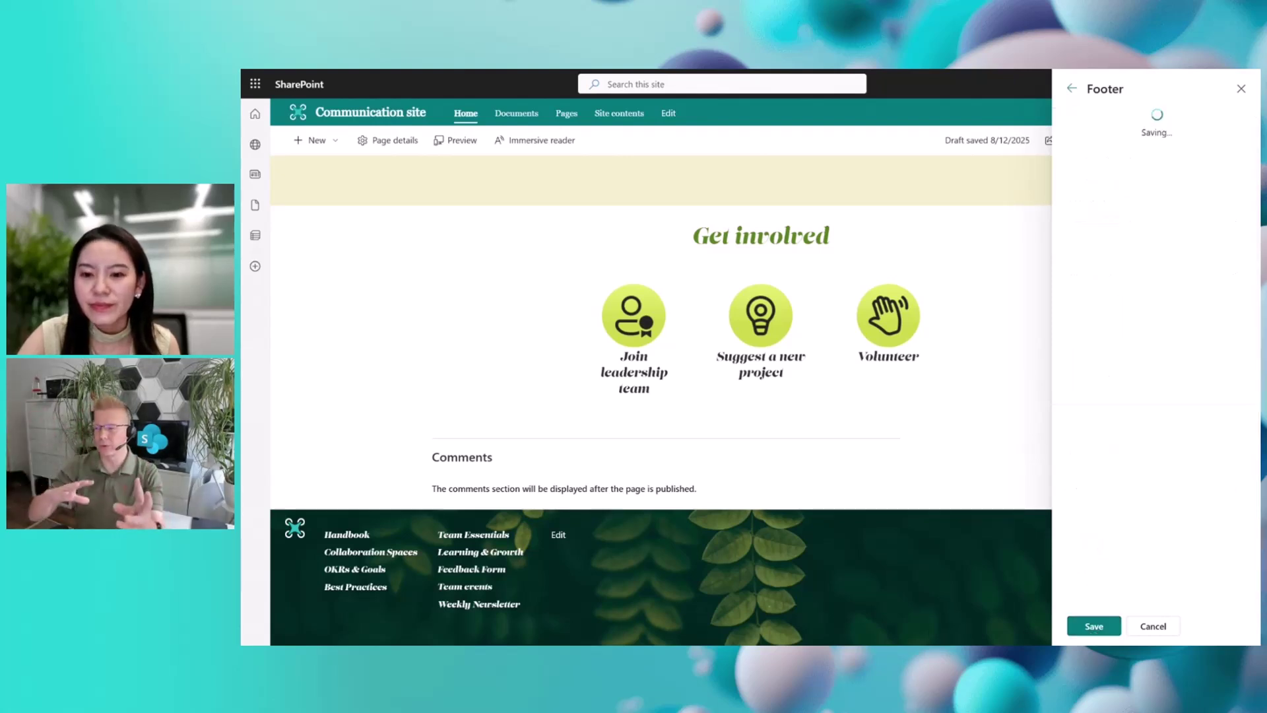